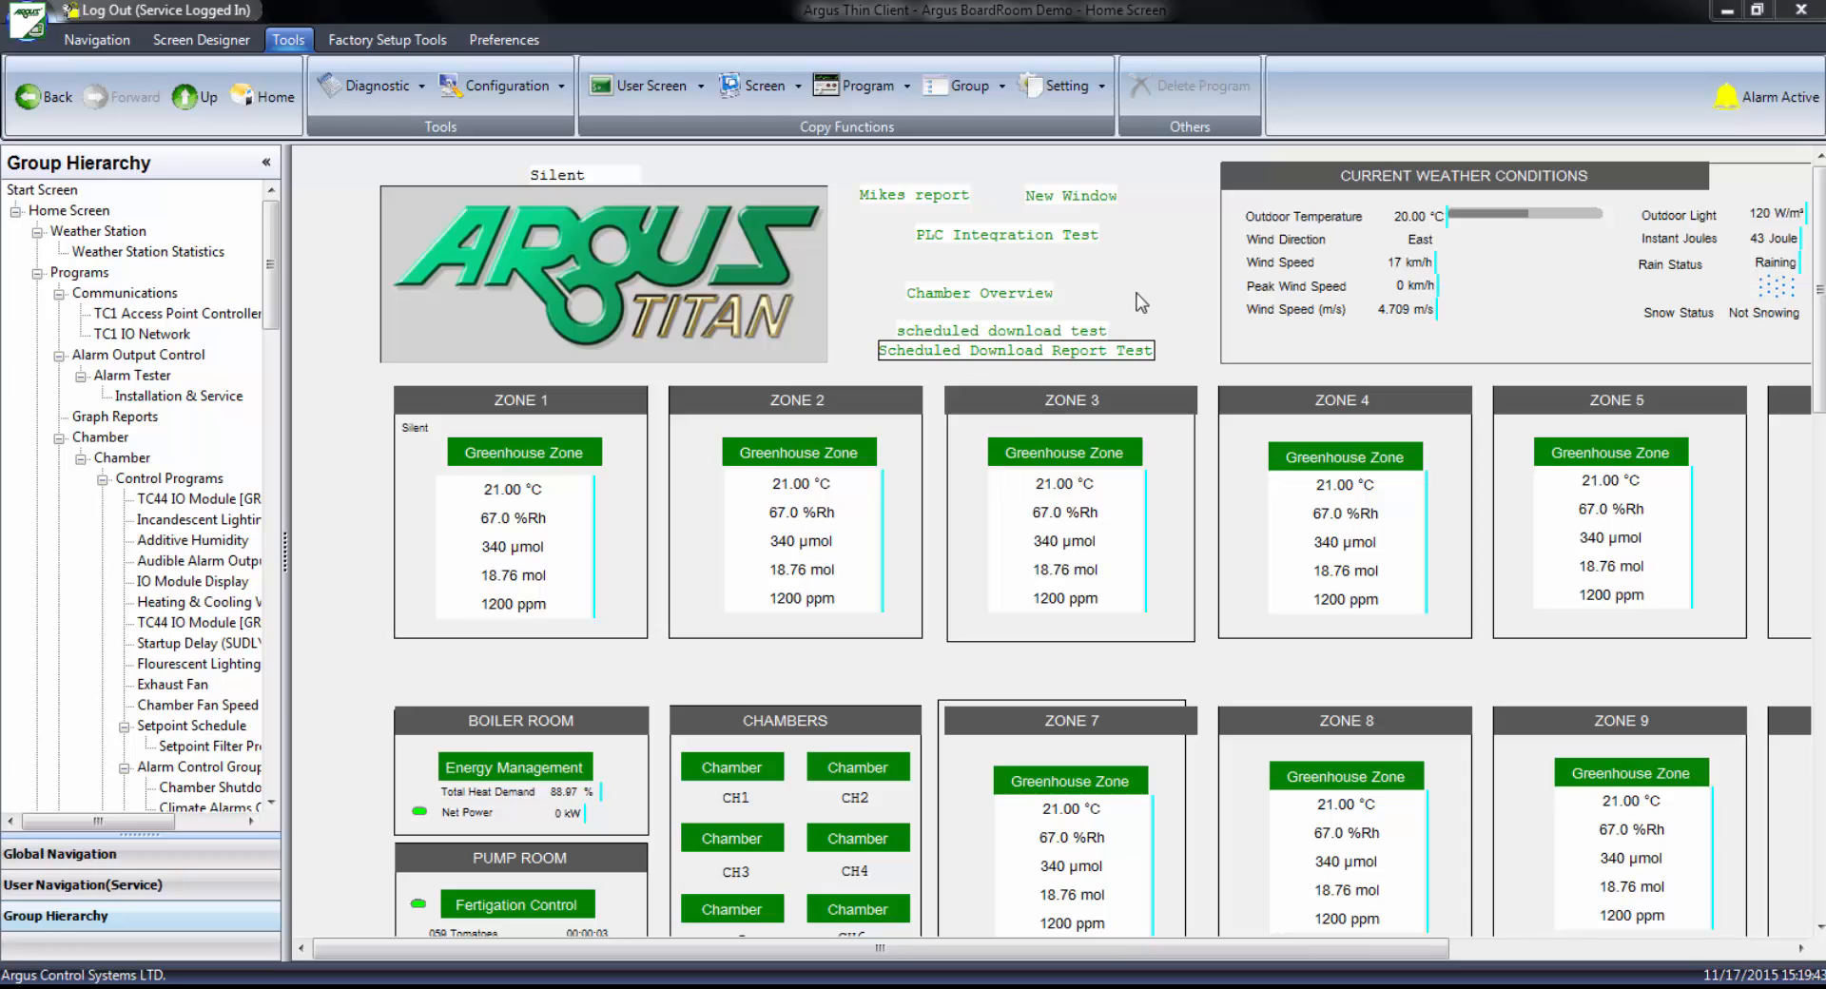
Add a data graph to the Home Screen based on Zone 1's temperature reading
{"action": "right_click", "coordinate": [1137, 293]}
{"action": "left_click", "coordinate": [1190, 306]}
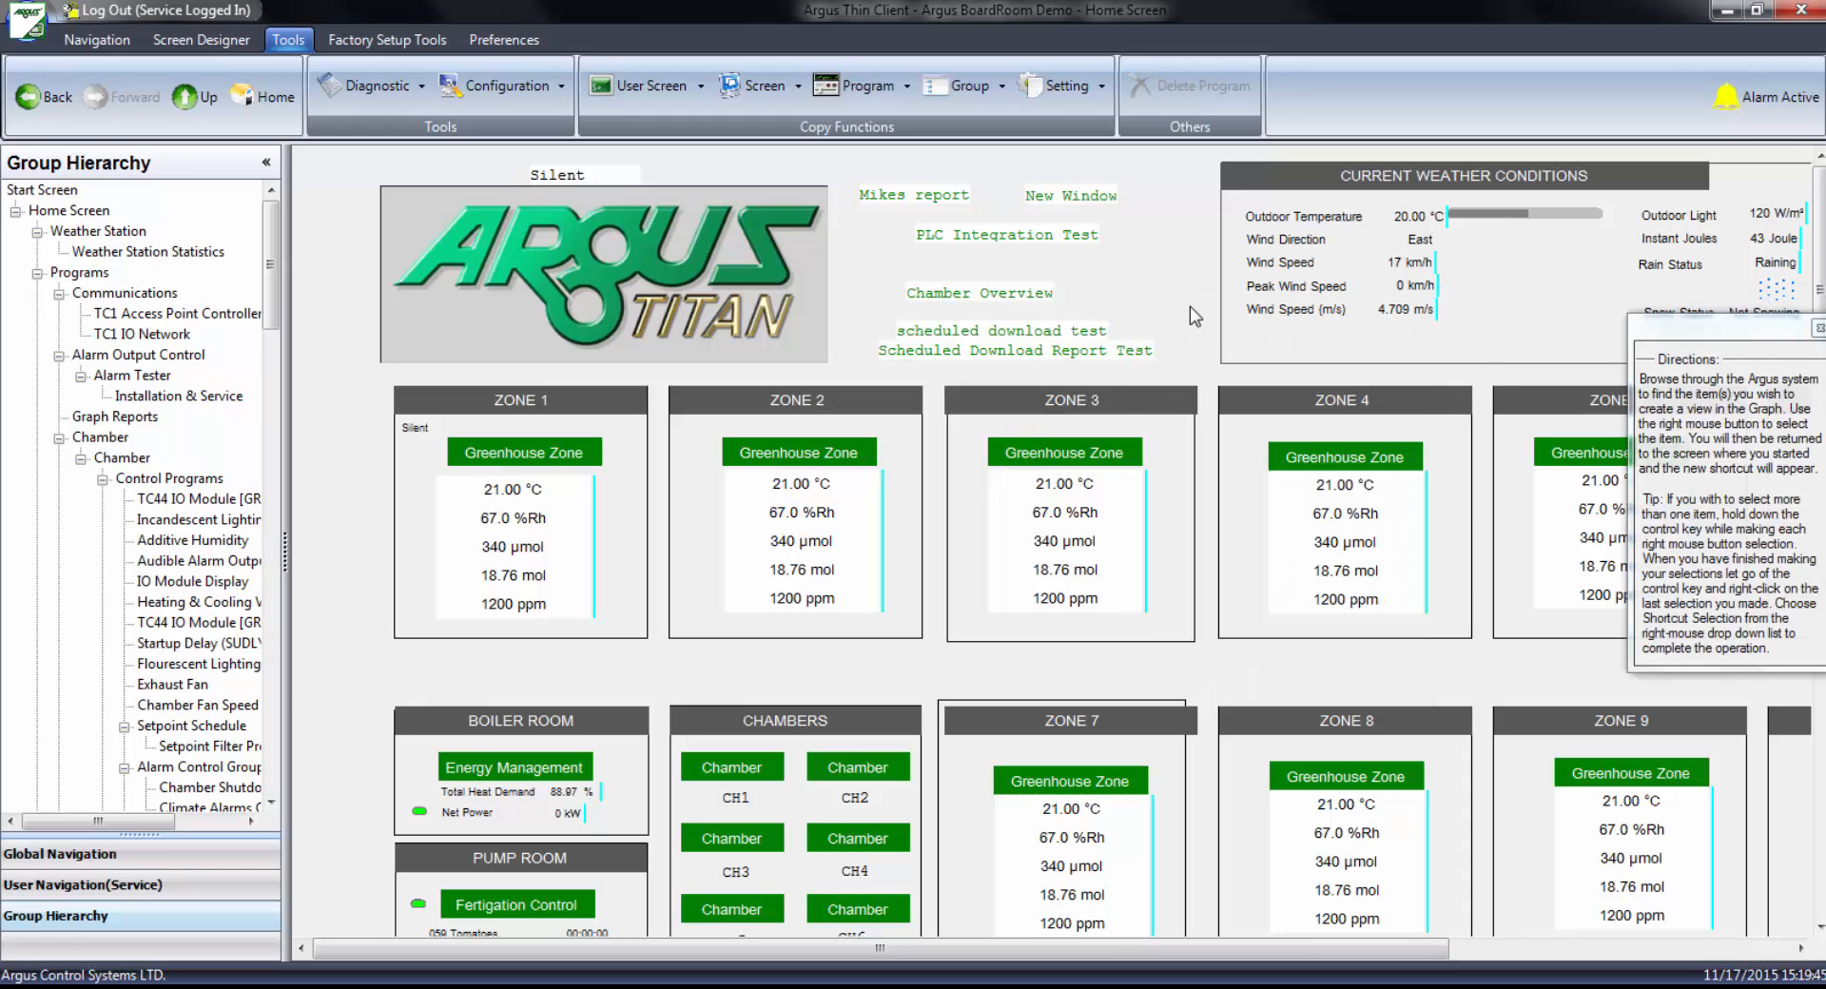
{"action": "right_click", "coordinate": [525, 493]}
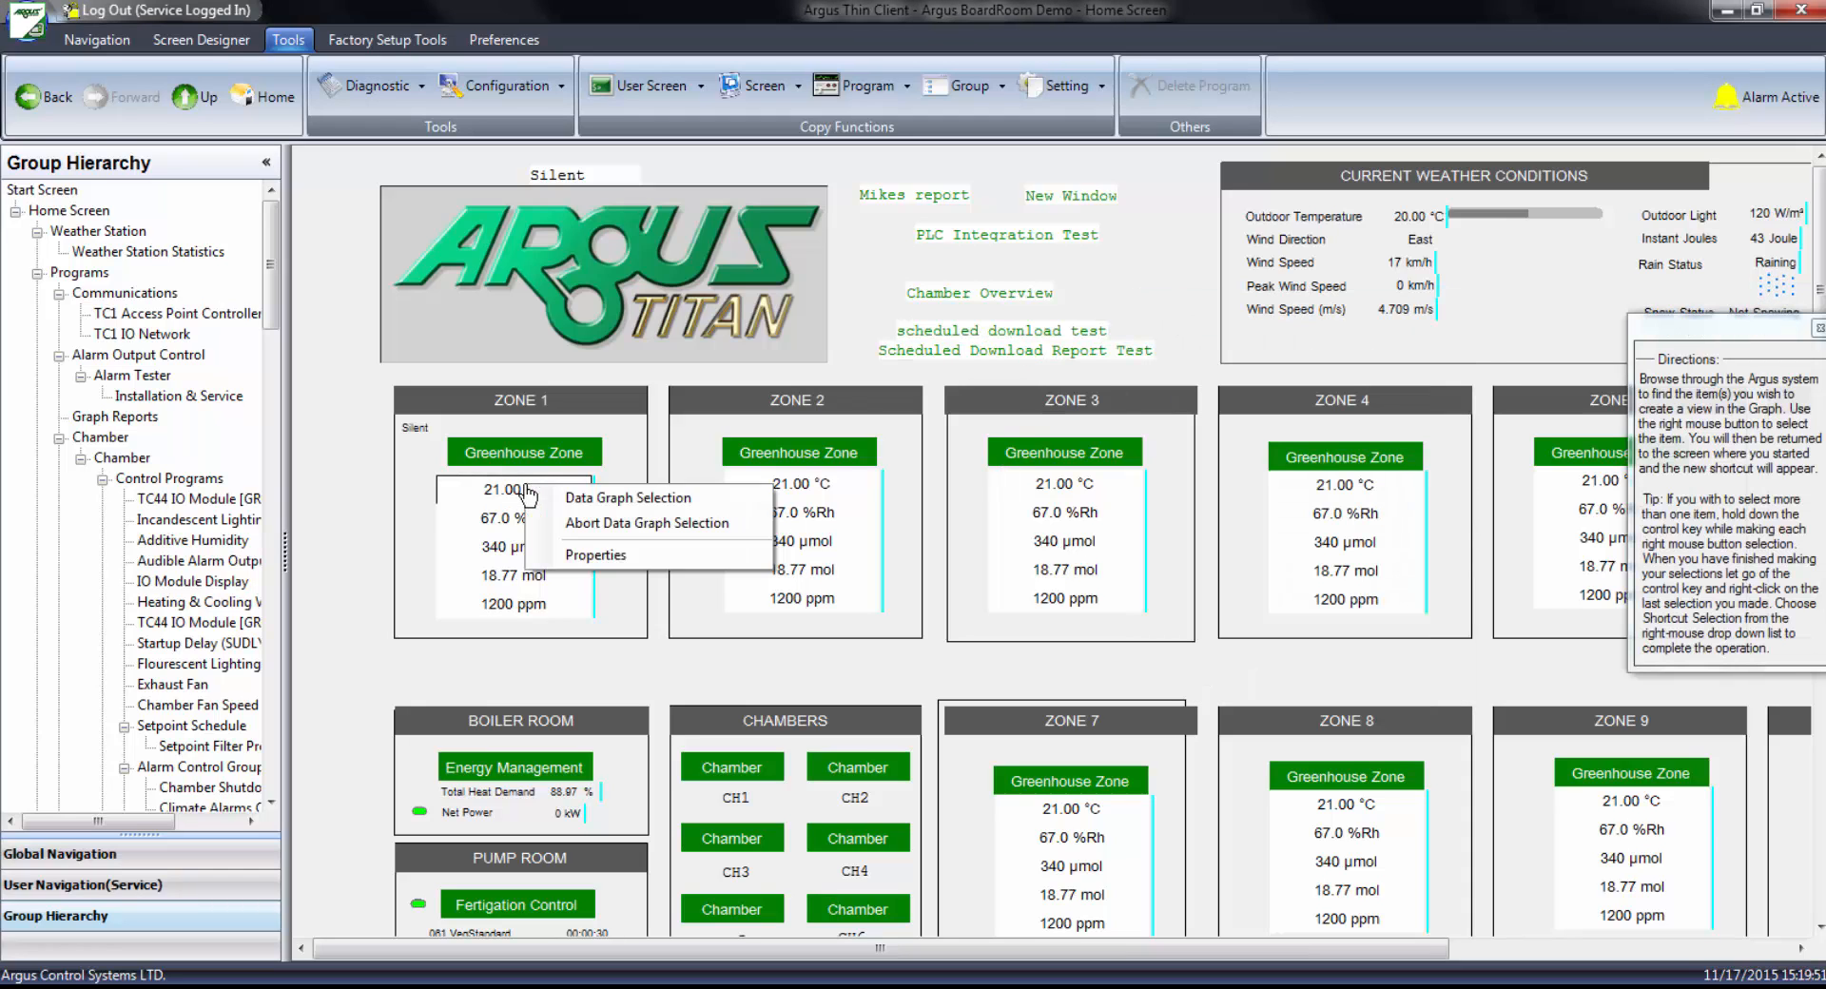
{"action": "left_click", "coordinate": [585, 494]}
Save the graph report under the name Temperature Graph Report
{"action": "left_click", "coordinate": [38, 42]}
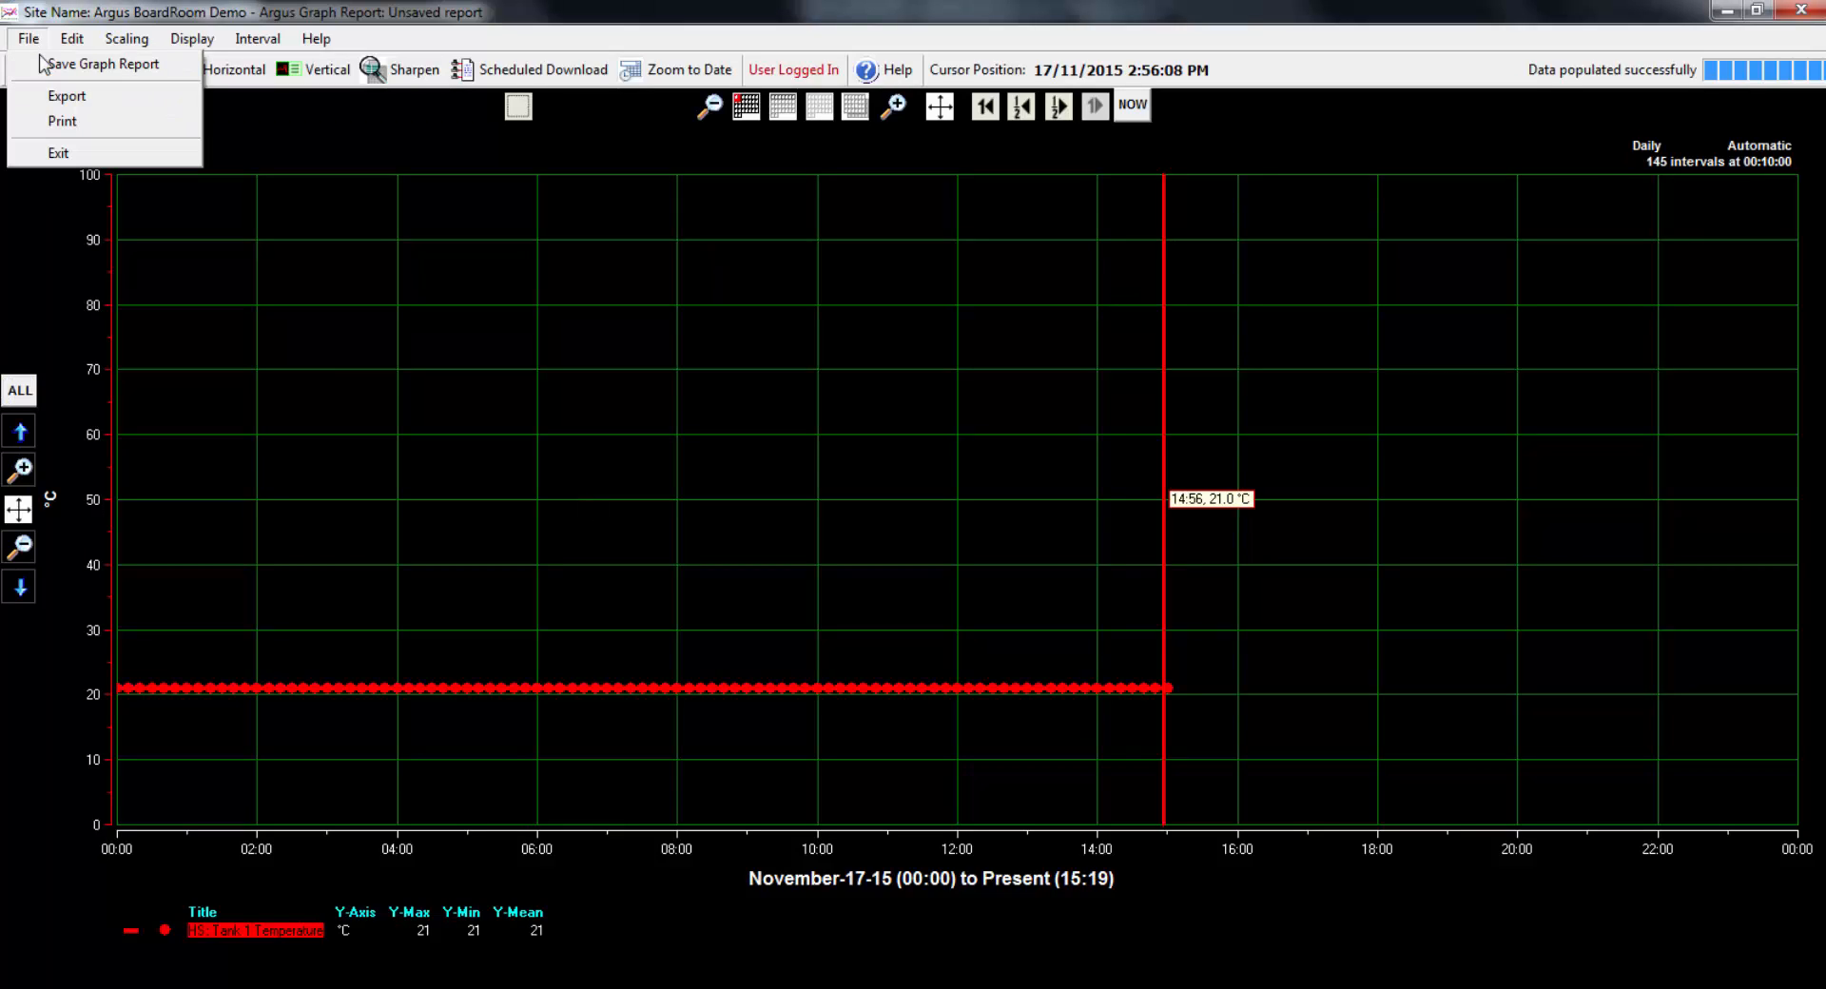
{"action": "left_click", "coordinate": [57, 54]}
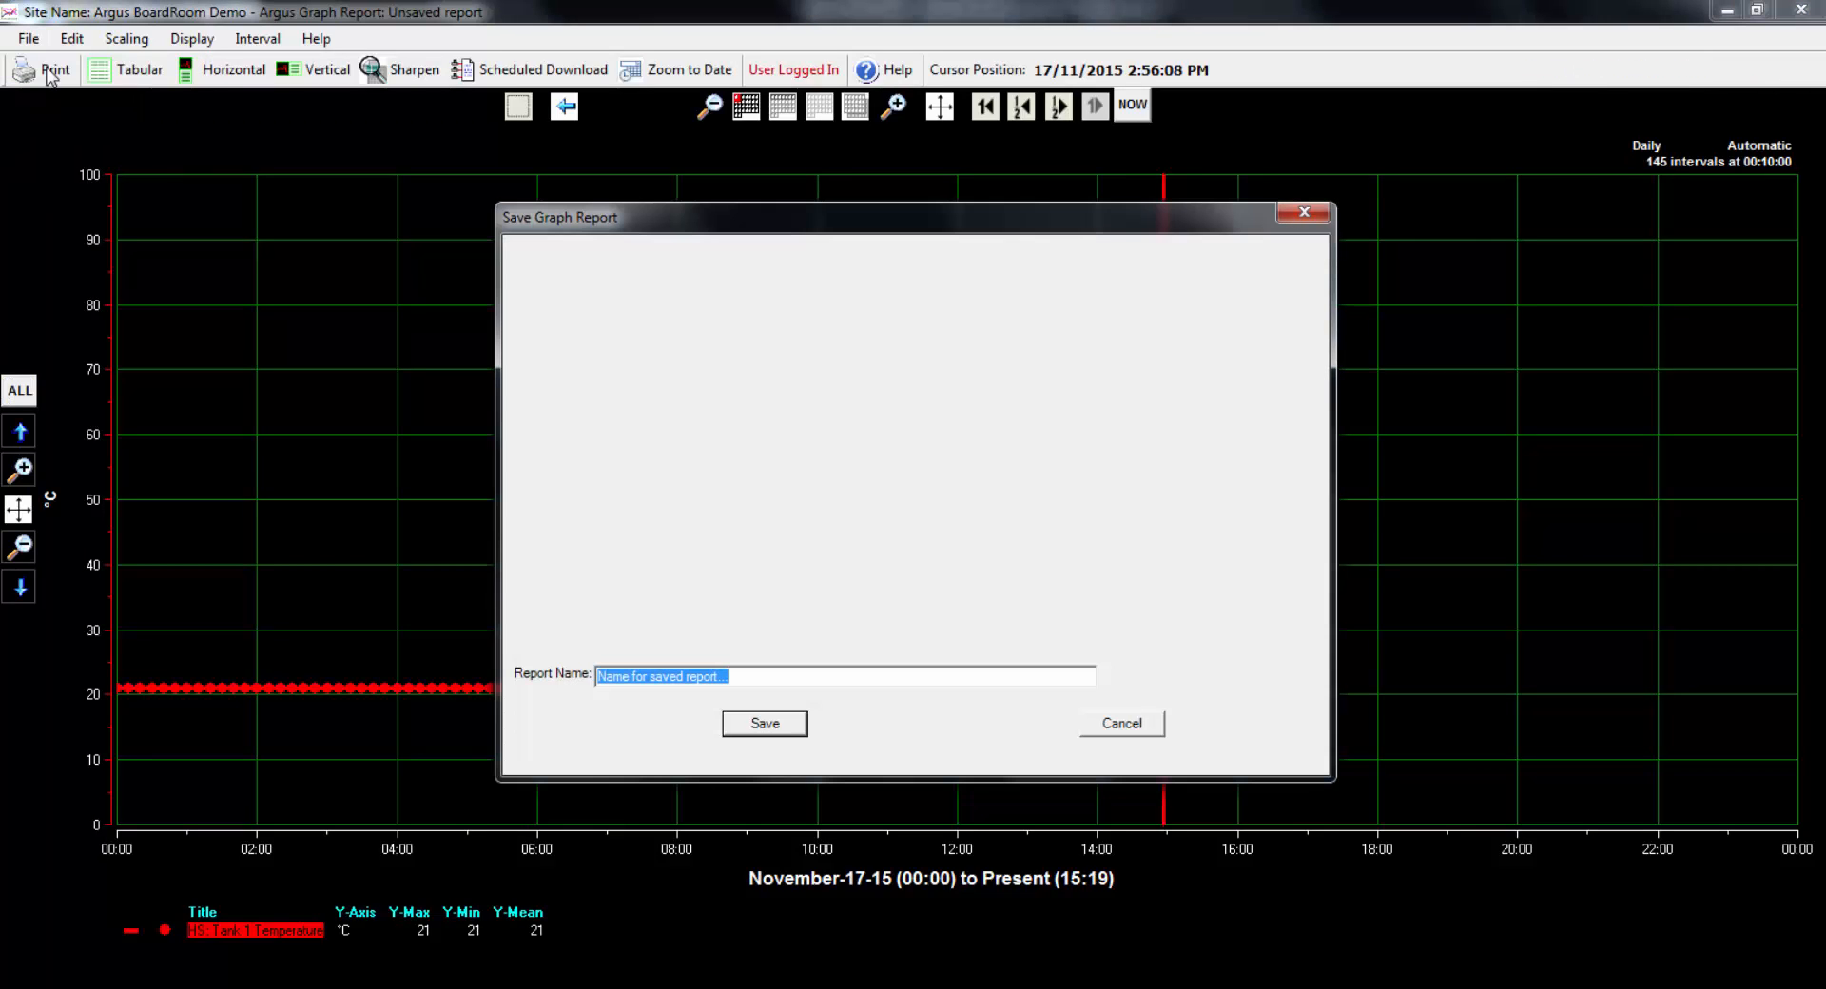
{"action": "type", "text": "Temperatur"}
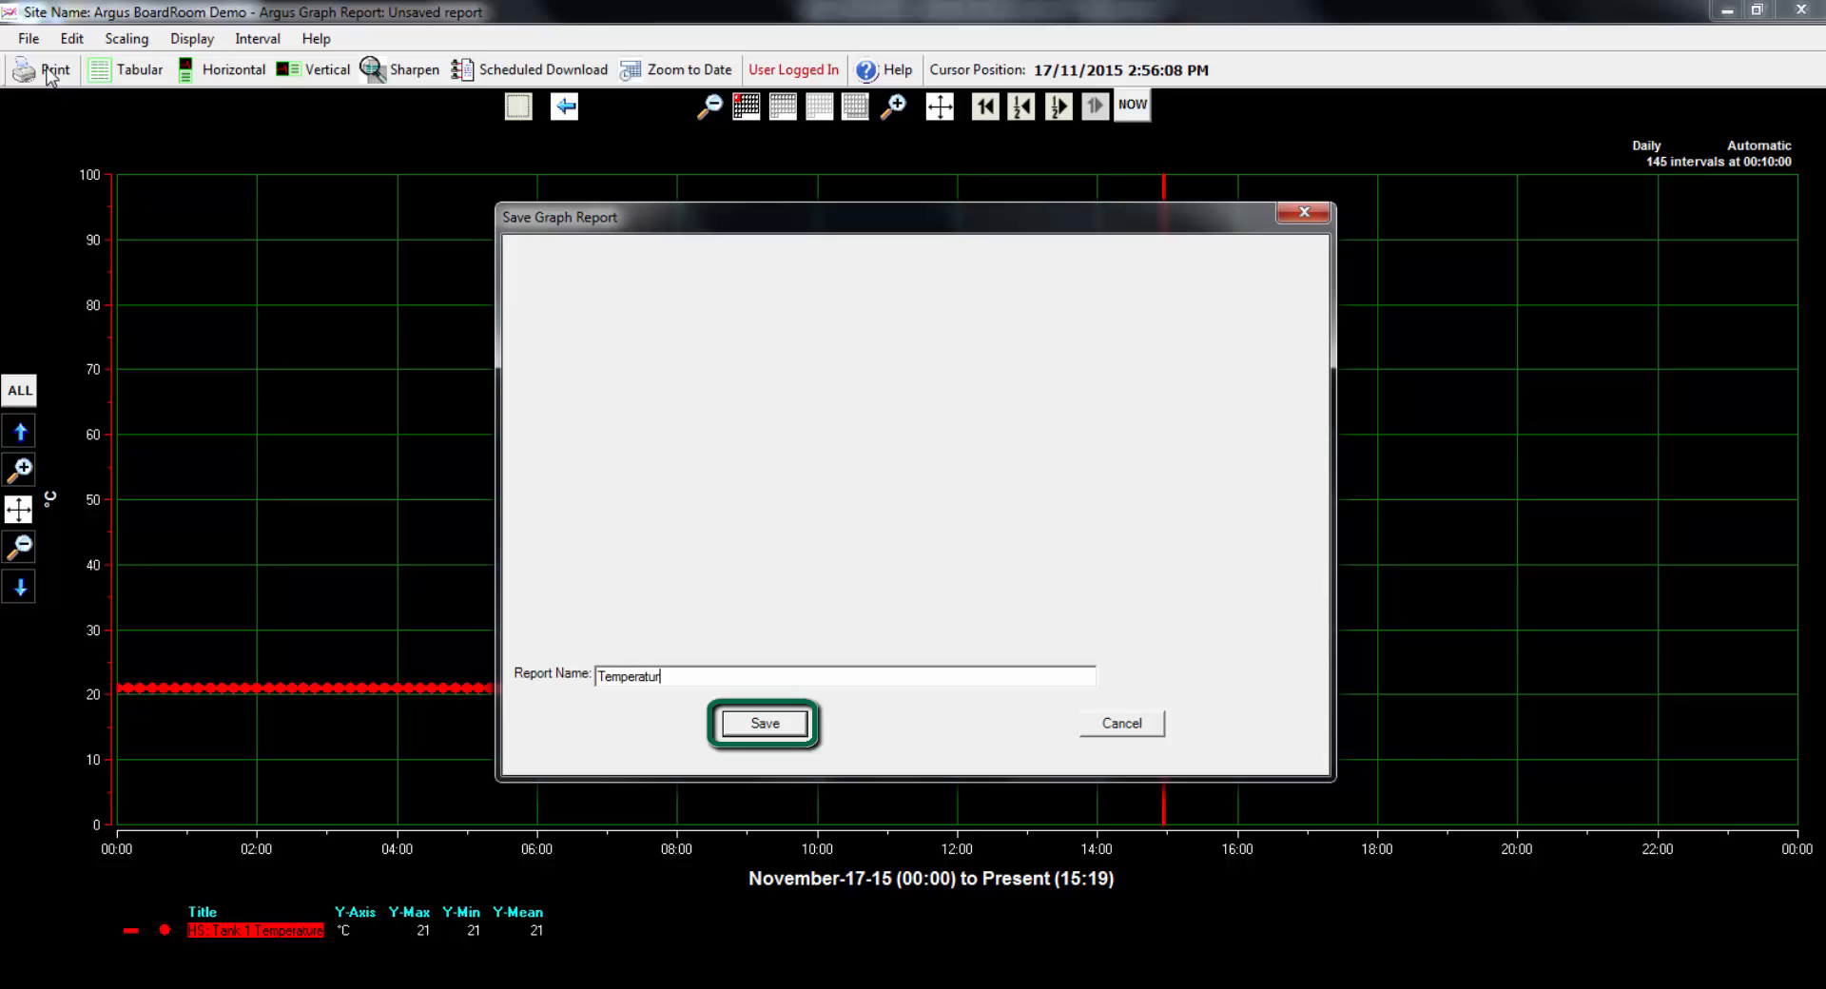
{"action": "type", "text": "e Graph Report"}
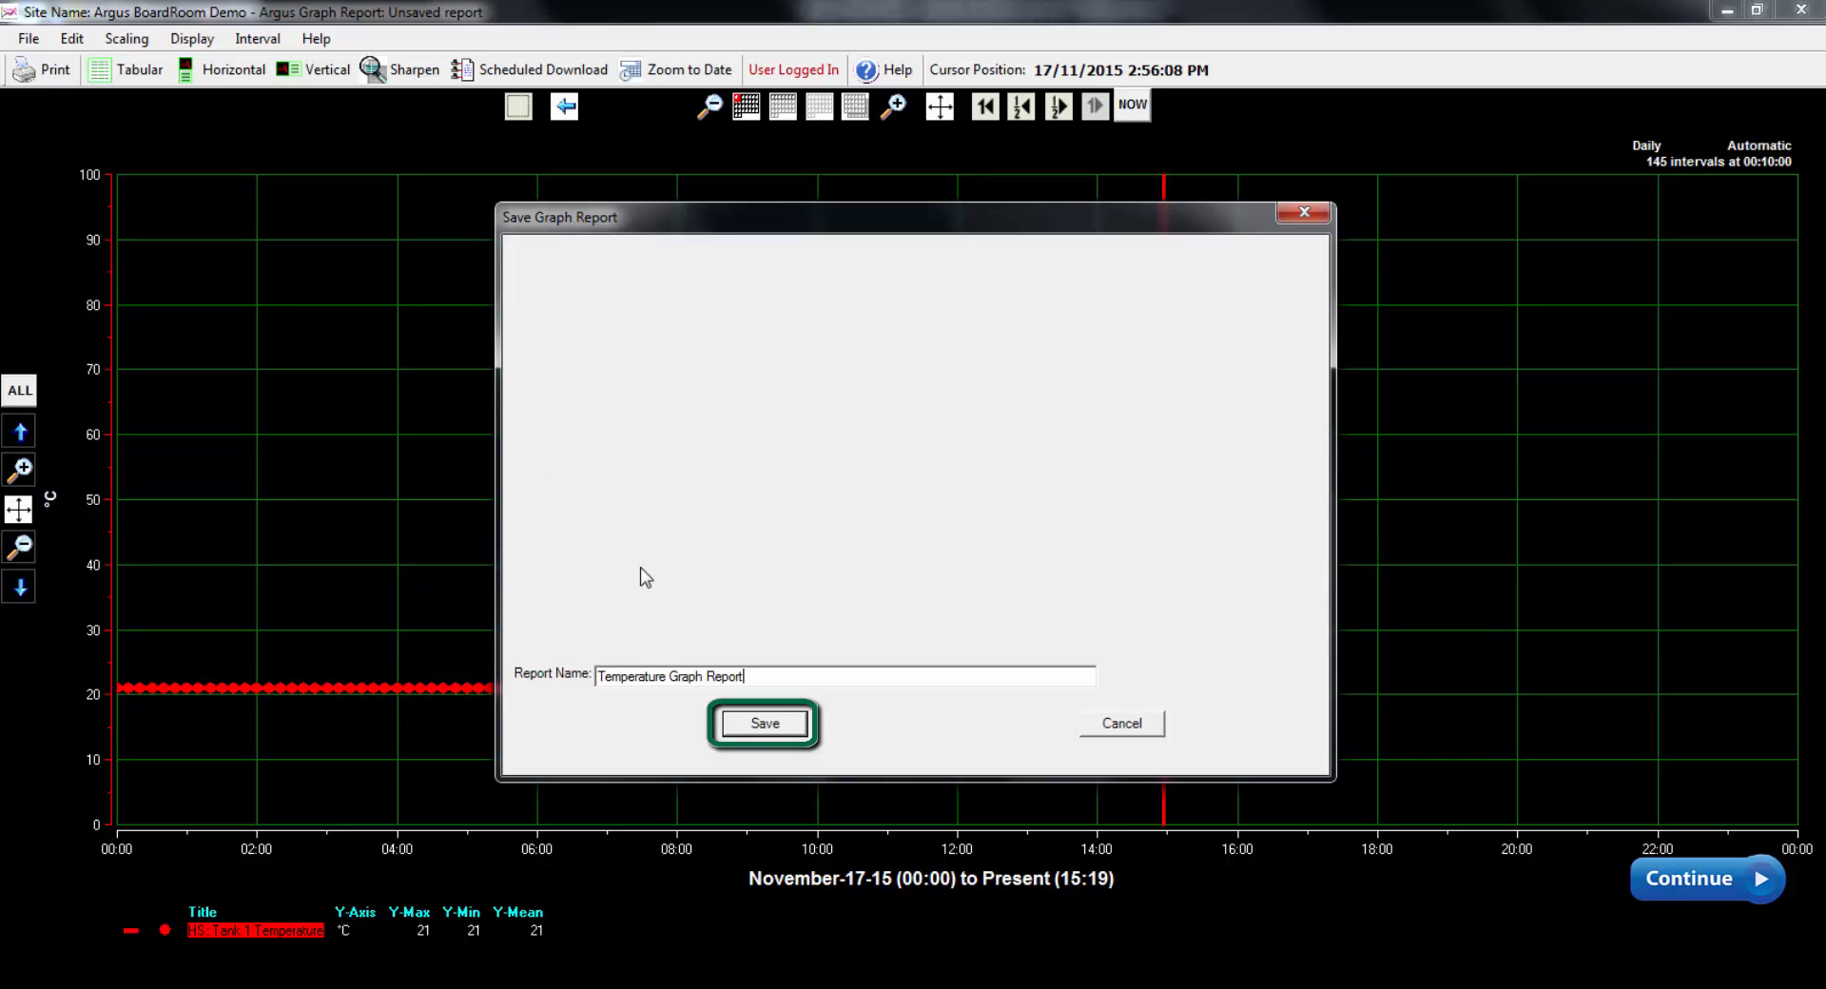
{"action": "left_click", "coordinate": [766, 724]}
Start a new scheduled download task for the Temperature Graph Report and open its email-out configuration
{"action": "left_click", "coordinate": [530, 69]}
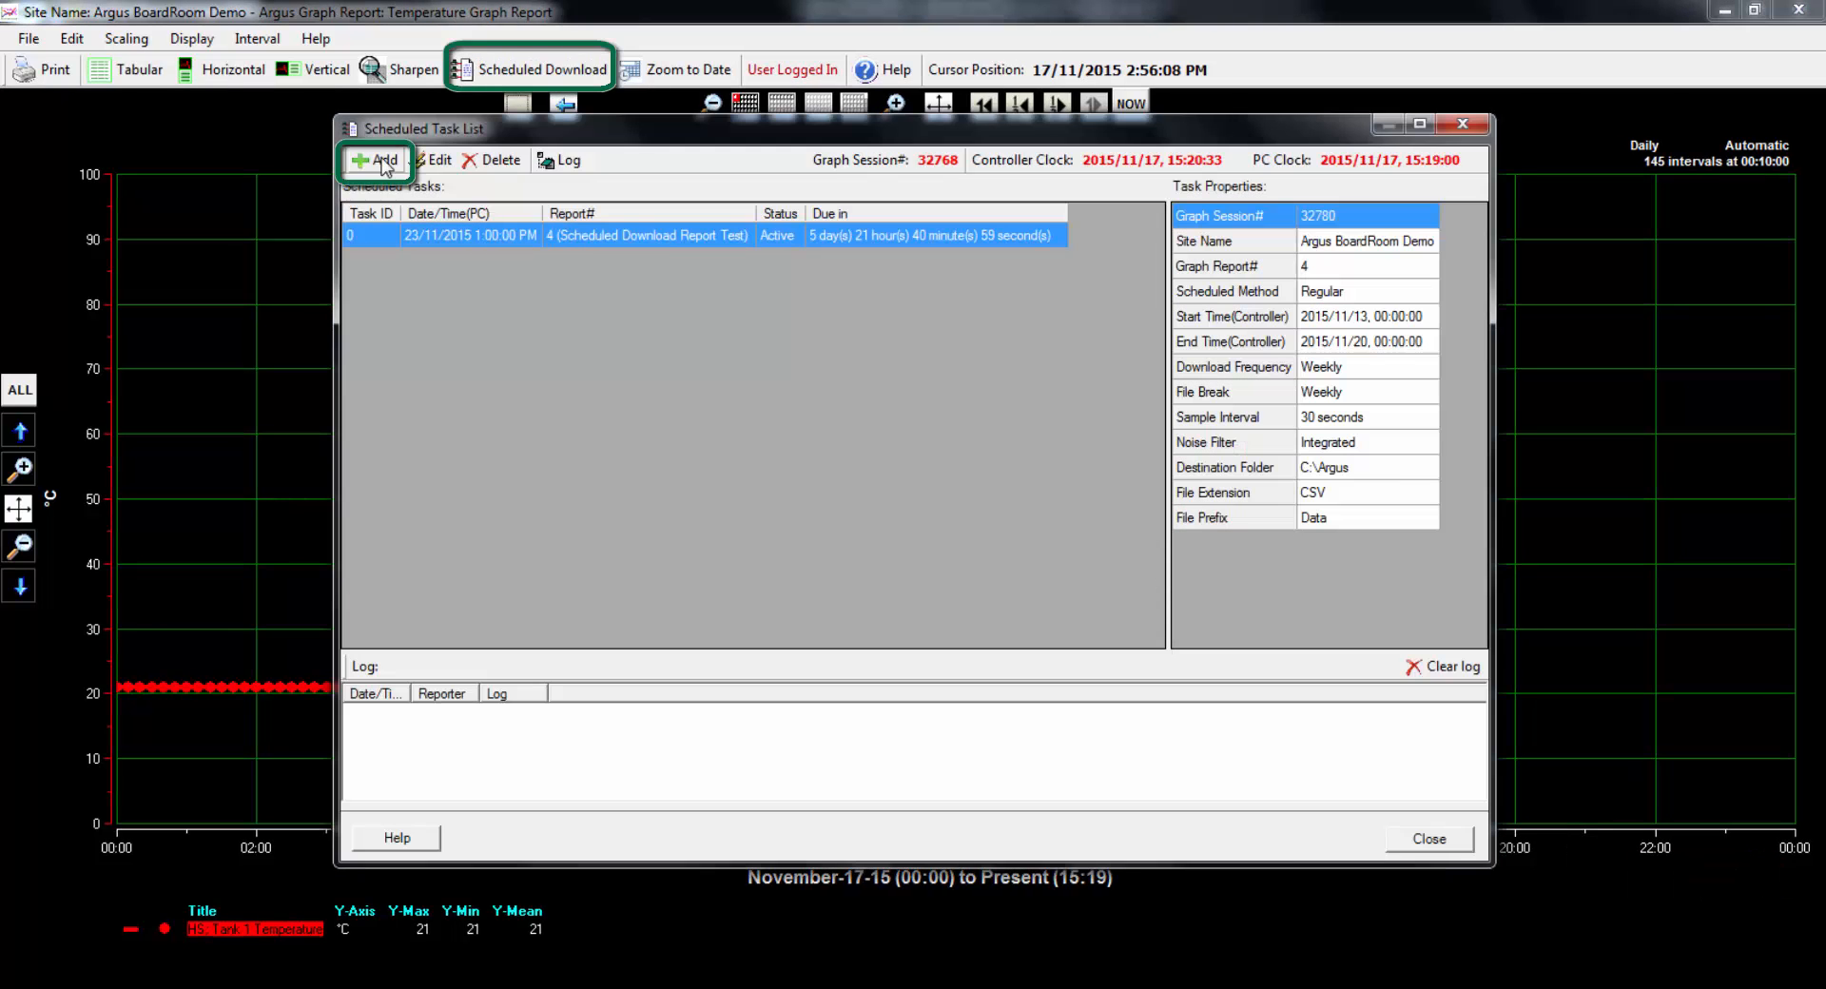
{"action": "left_click", "coordinate": [377, 162]}
{"action": "left_click", "coordinate": [1027, 178]}
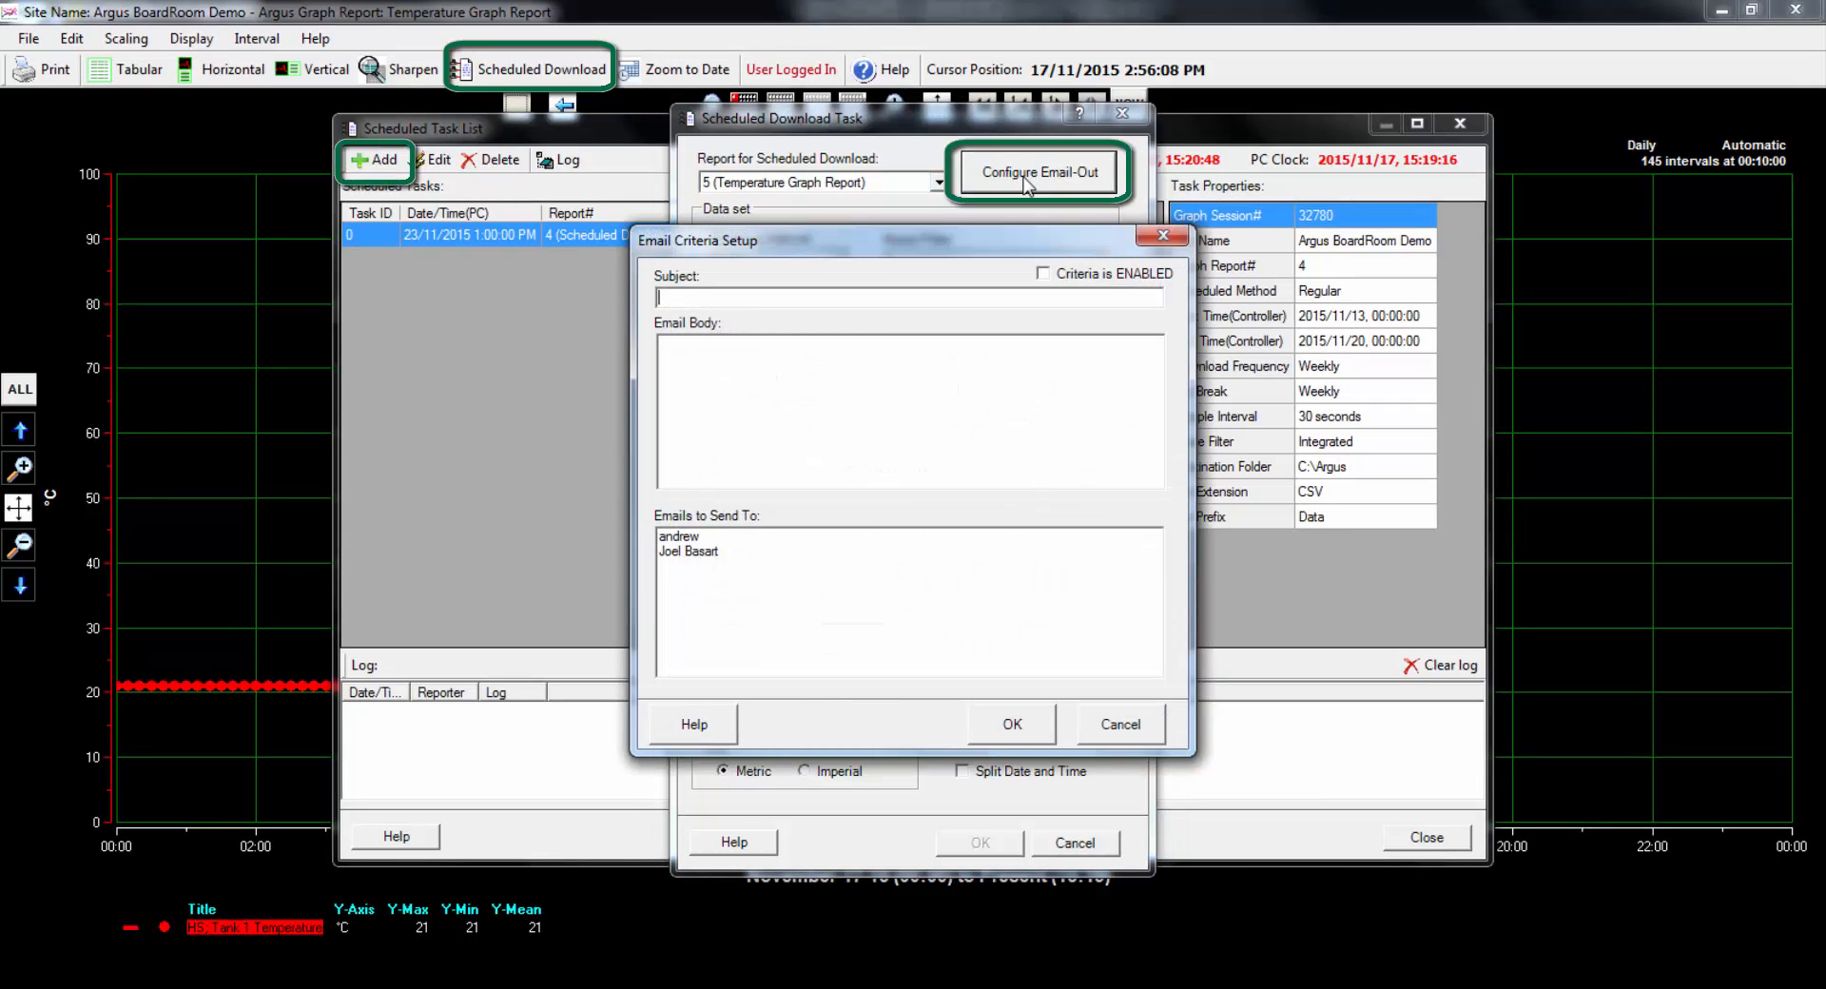
Set the email subject to "Alarm Email Notice", select the second recipient and enable the criteria
{"action": "type", "text": "Alarm "}
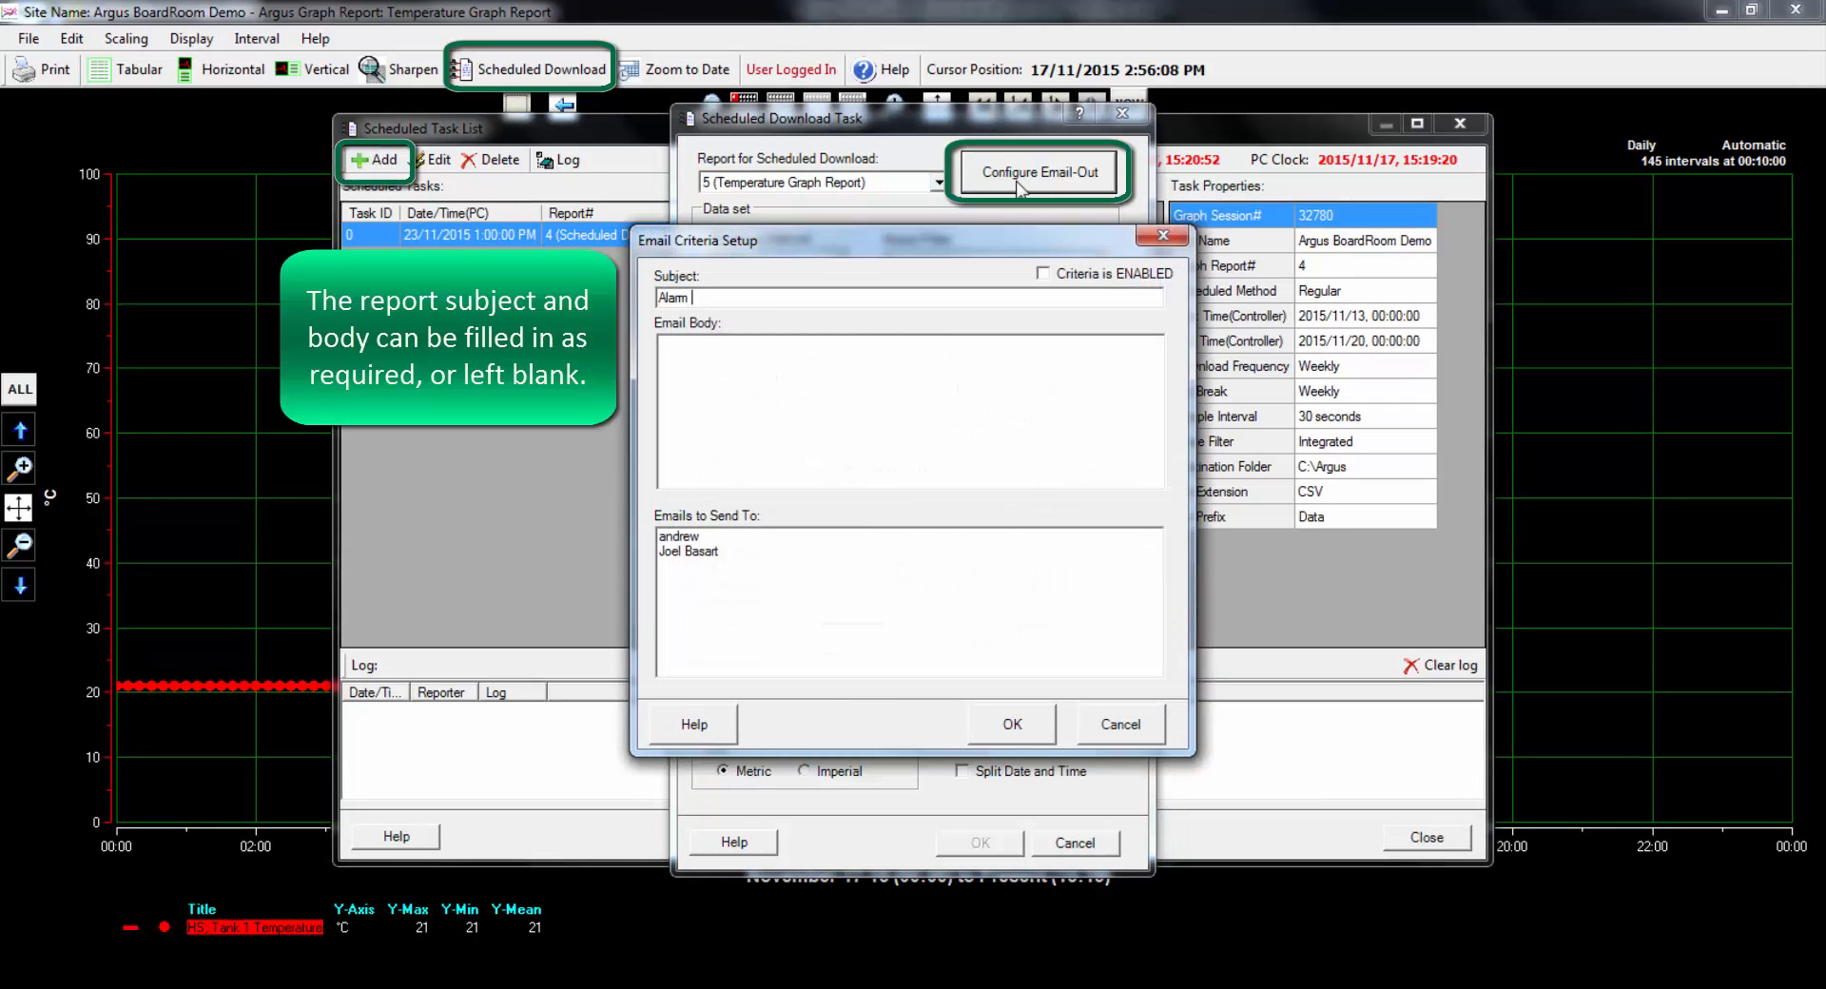
{"action": "type", "text": "Email Notice"}
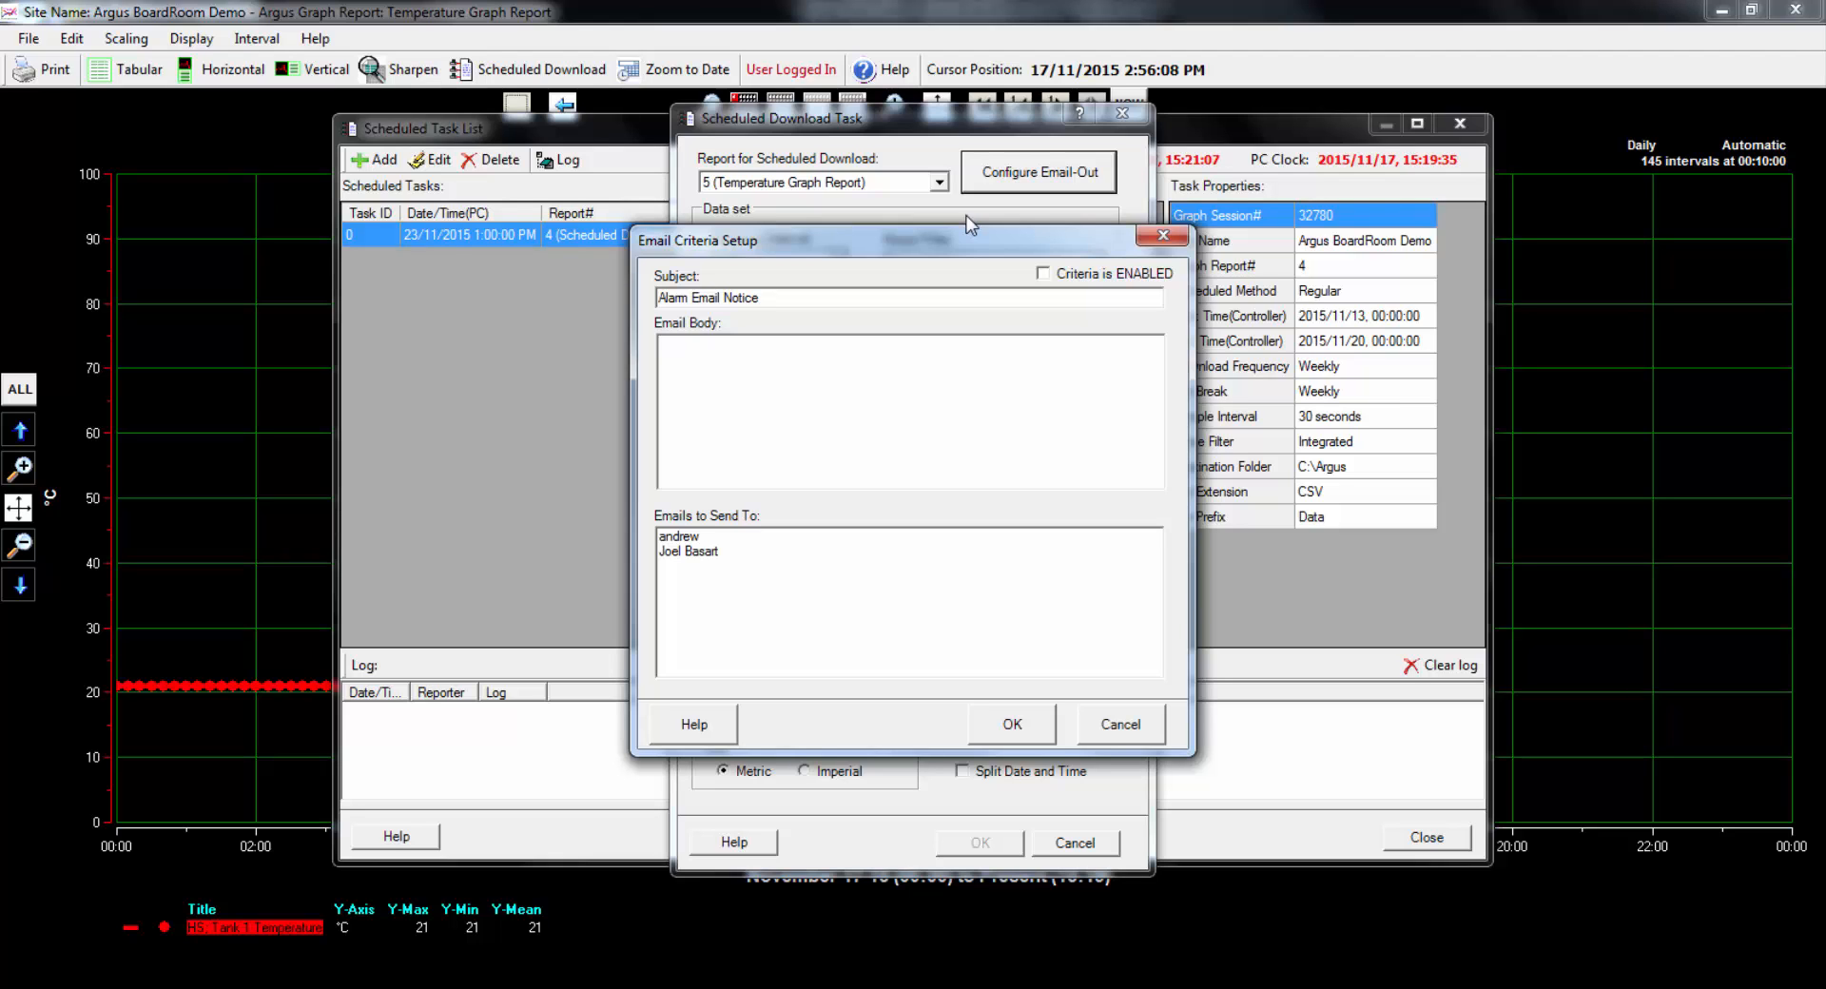
{"action": "left_click", "coordinate": [721, 553]}
{"action": "left_click", "coordinate": [1042, 274]}
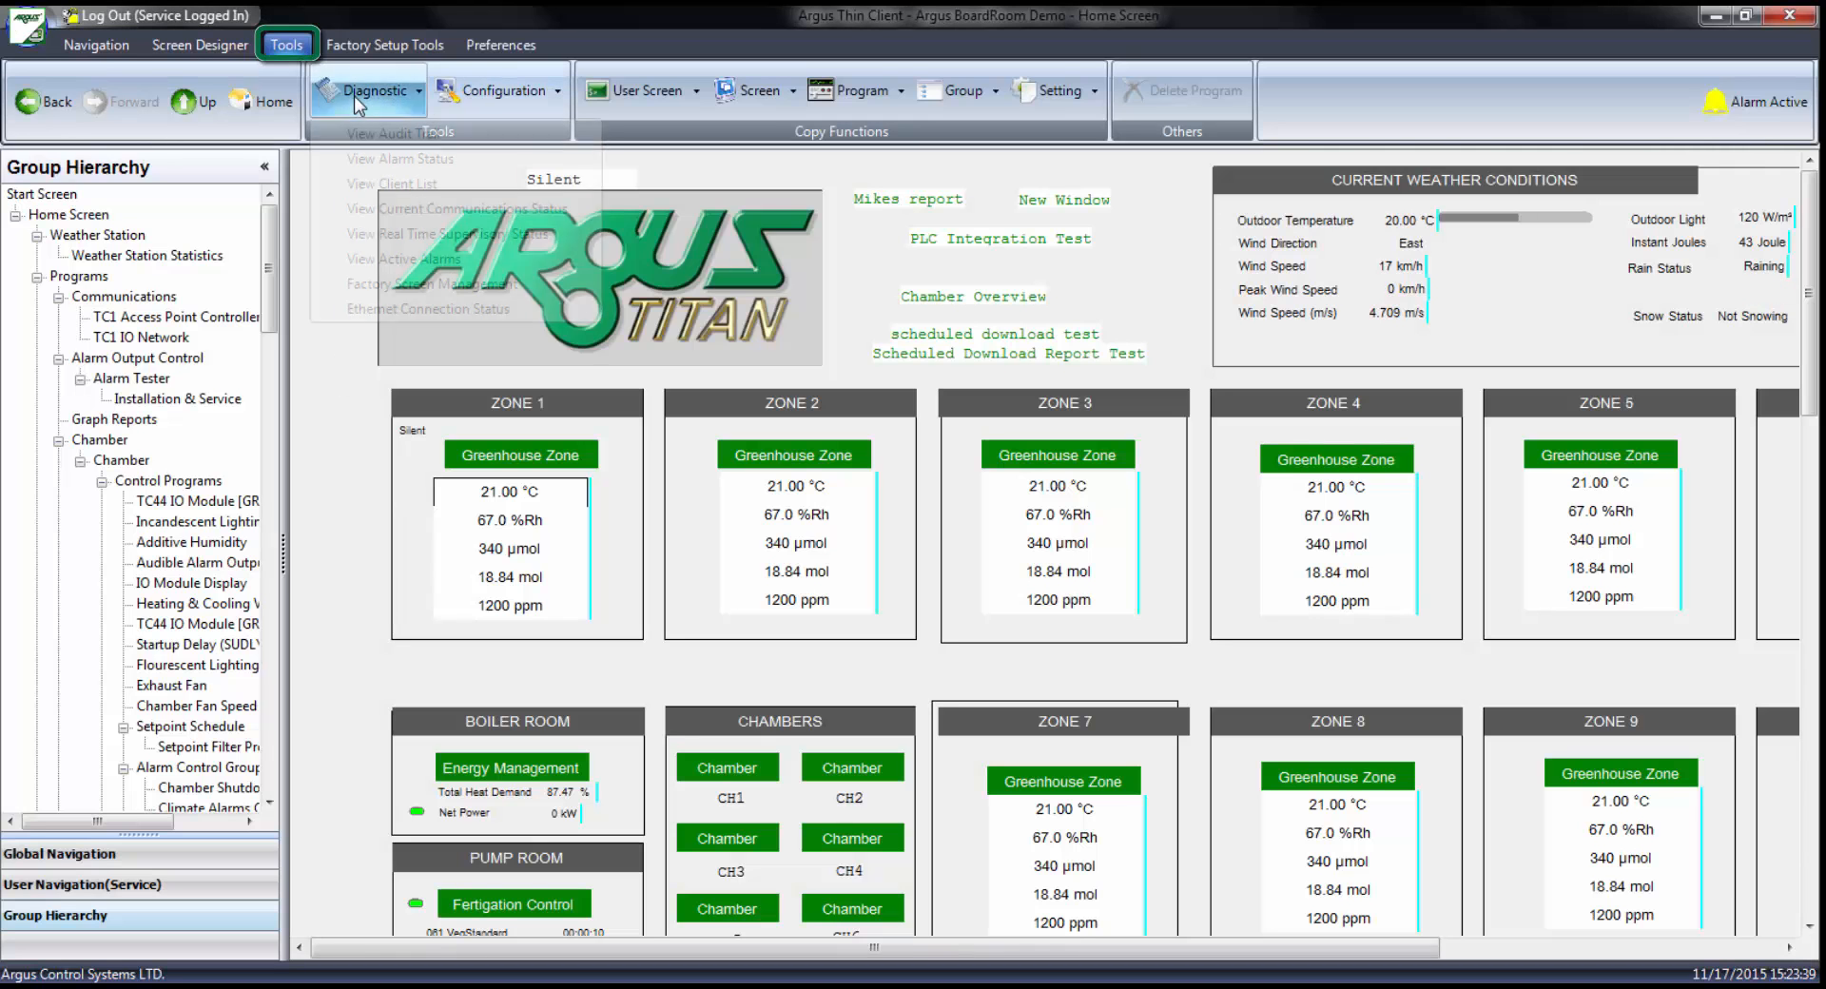
Open the email criteria setup of the audit trail and place the cursor in its subject
{"action": "left_click", "coordinate": [353, 95]}
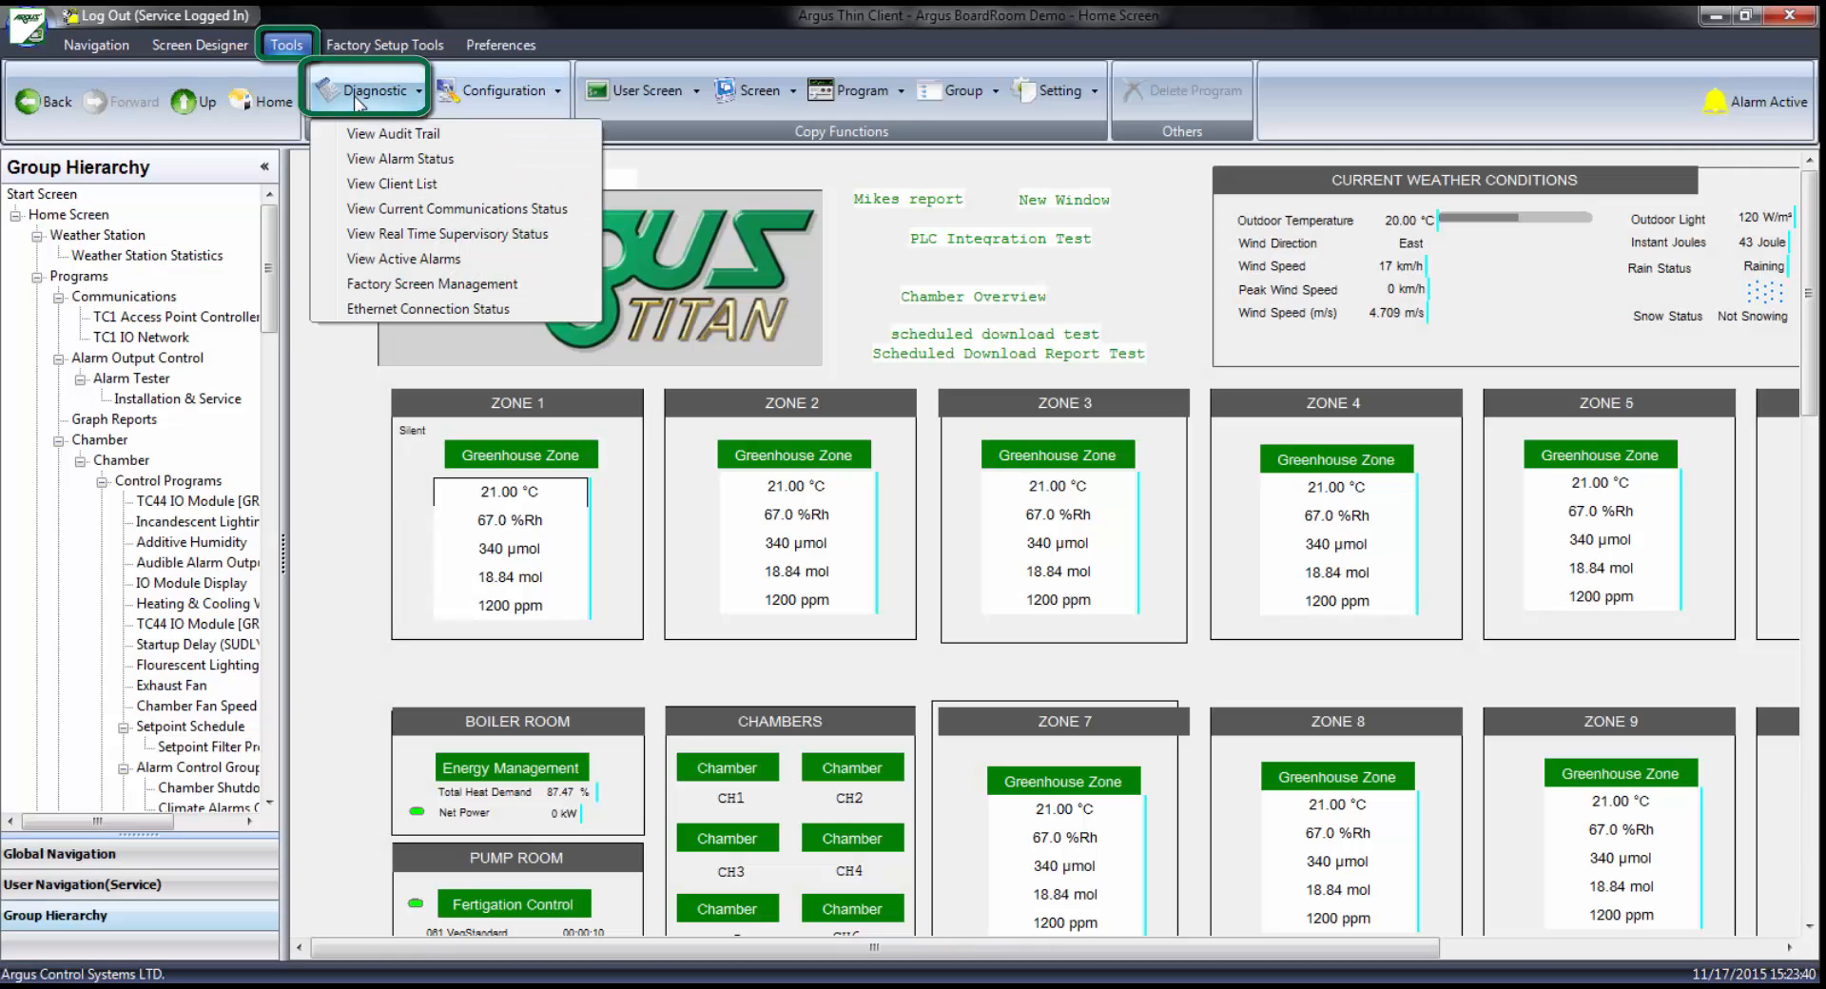
{"action": "left_click", "coordinate": [377, 133]}
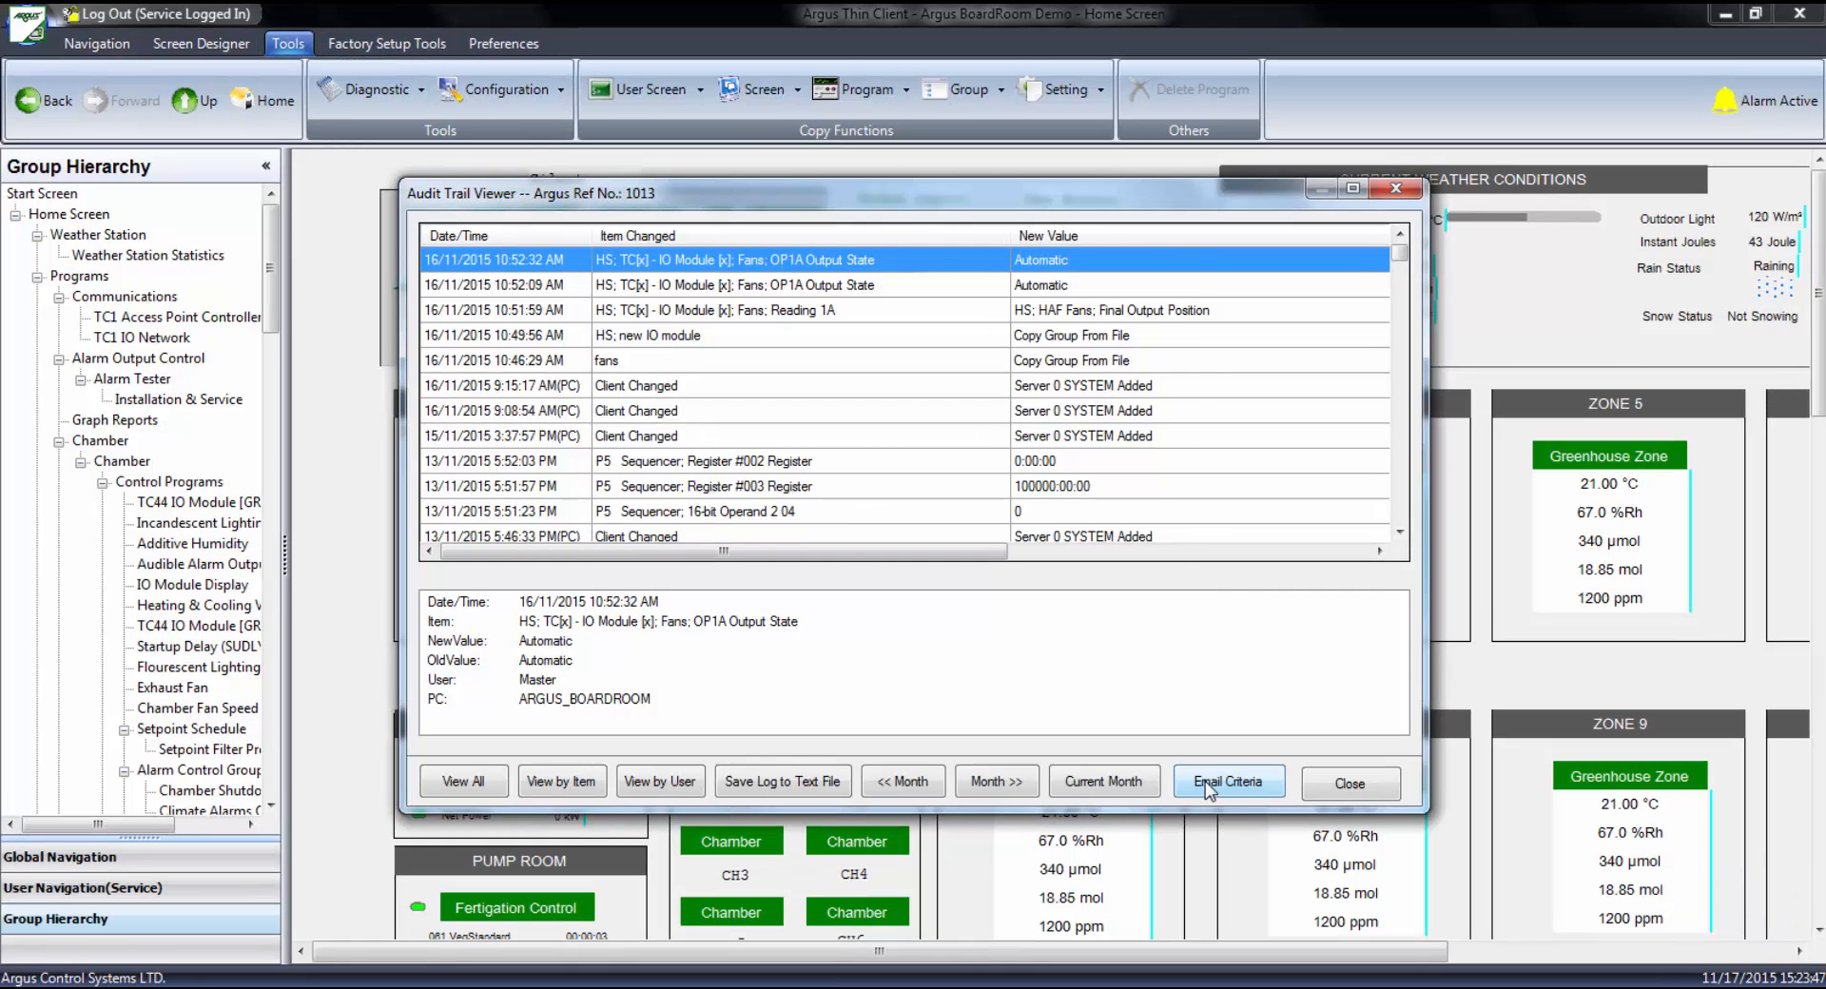
{"action": "left_click", "coordinate": [1202, 780]}
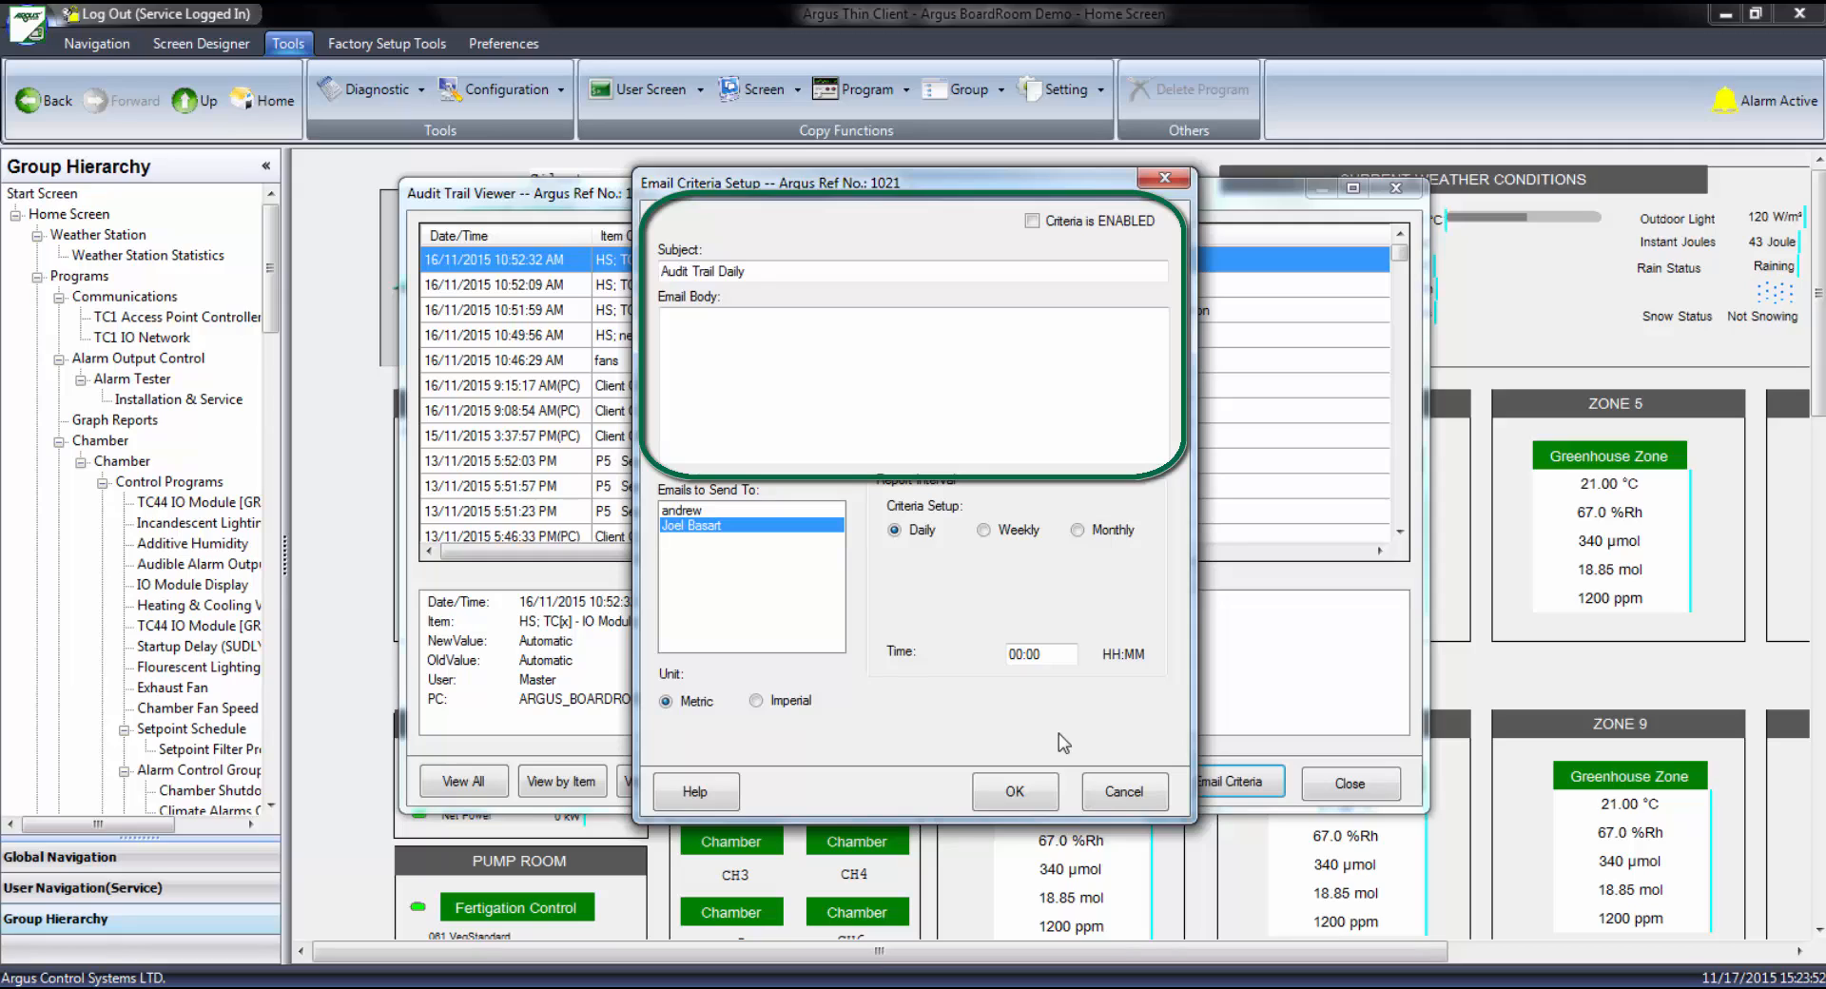
{"action": "left_click", "coordinate": [790, 273]}
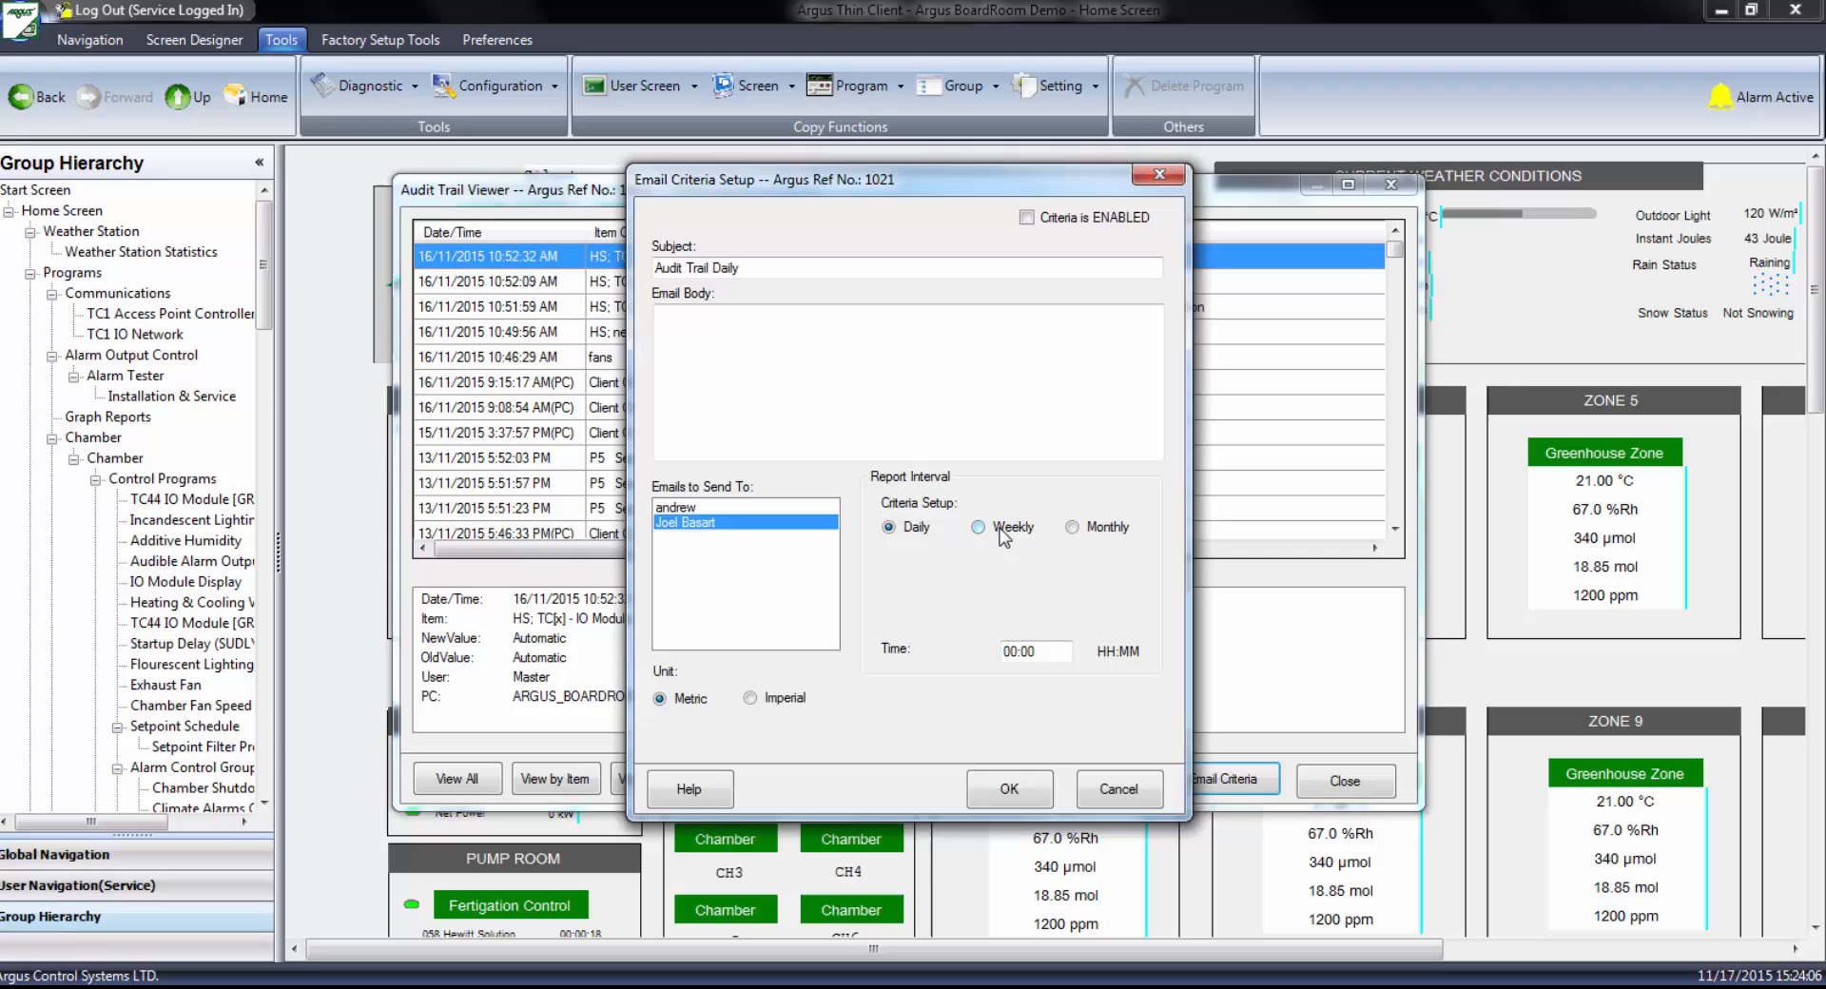
Set the audit trail email's report interval to Weekly on Sunday and Monday
{"action": "left_click", "coordinate": [1005, 531]}
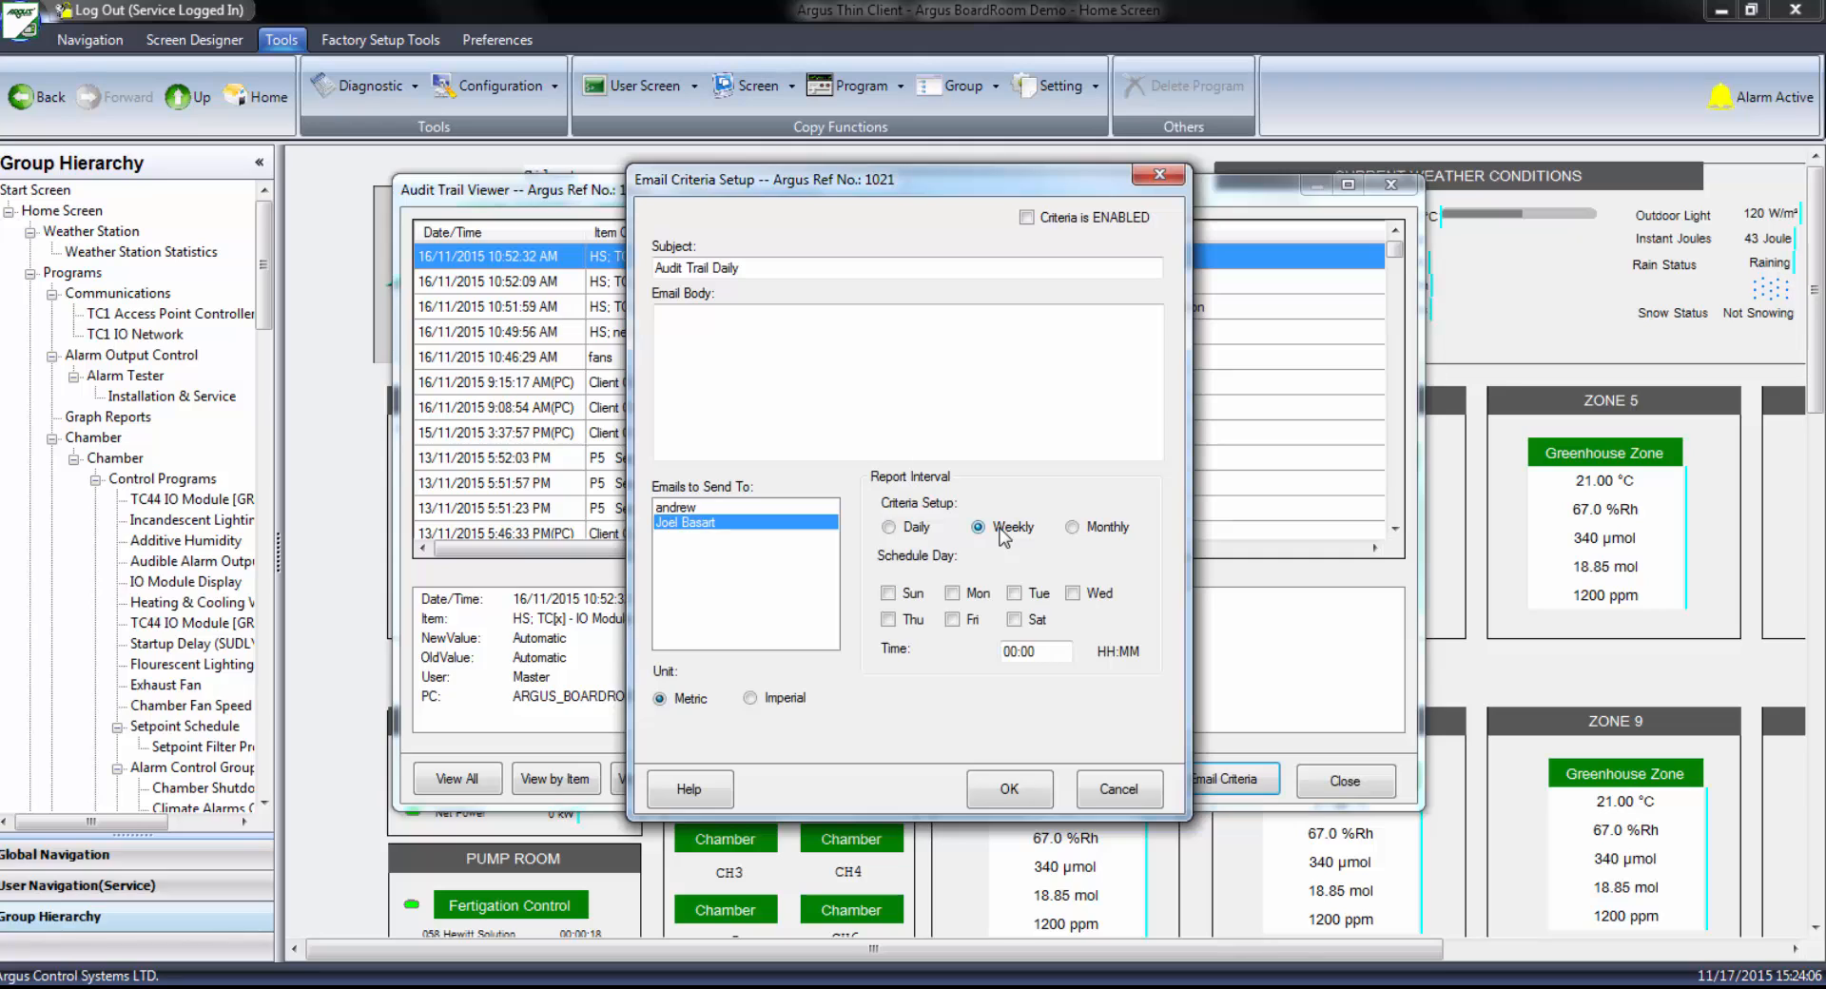
{"action": "left_click", "coordinate": [887, 592]}
{"action": "left_click", "coordinate": [952, 593]}
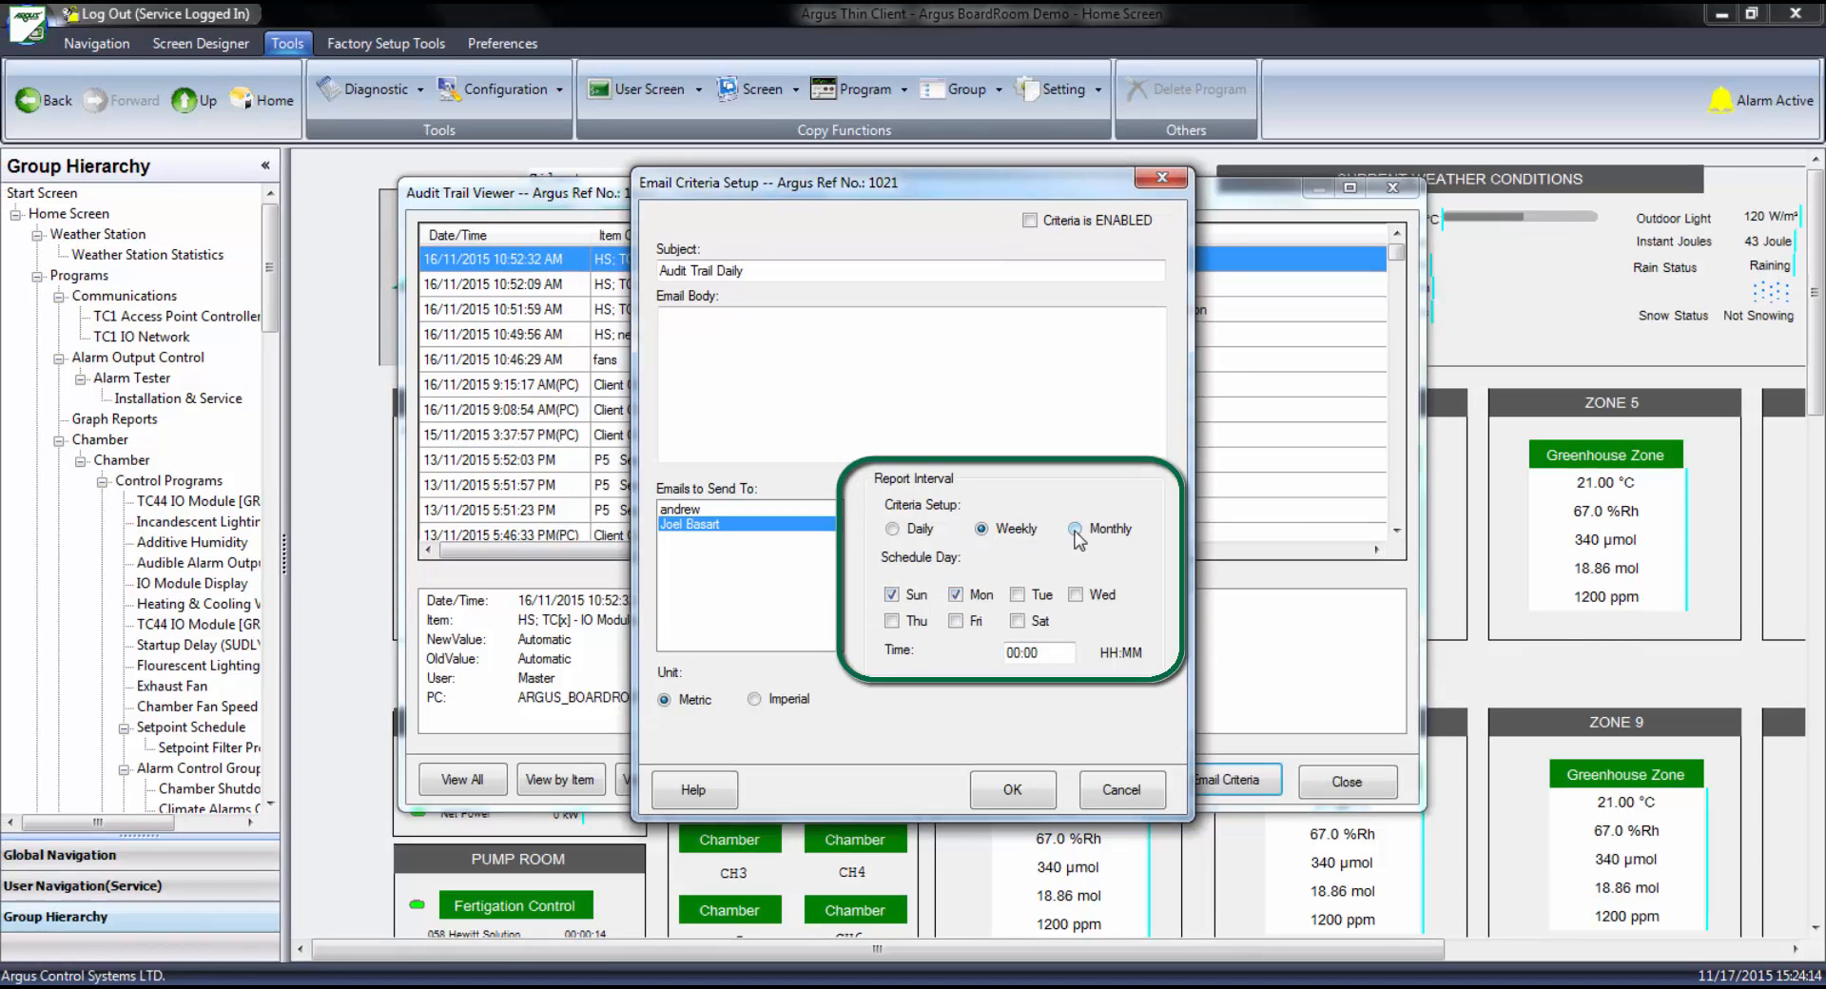
Set the audit trail email's report interval to Monthly on day 1, with metric units
{"action": "left_click", "coordinate": [1075, 530]}
{"action": "left_click", "coordinate": [1087, 561]}
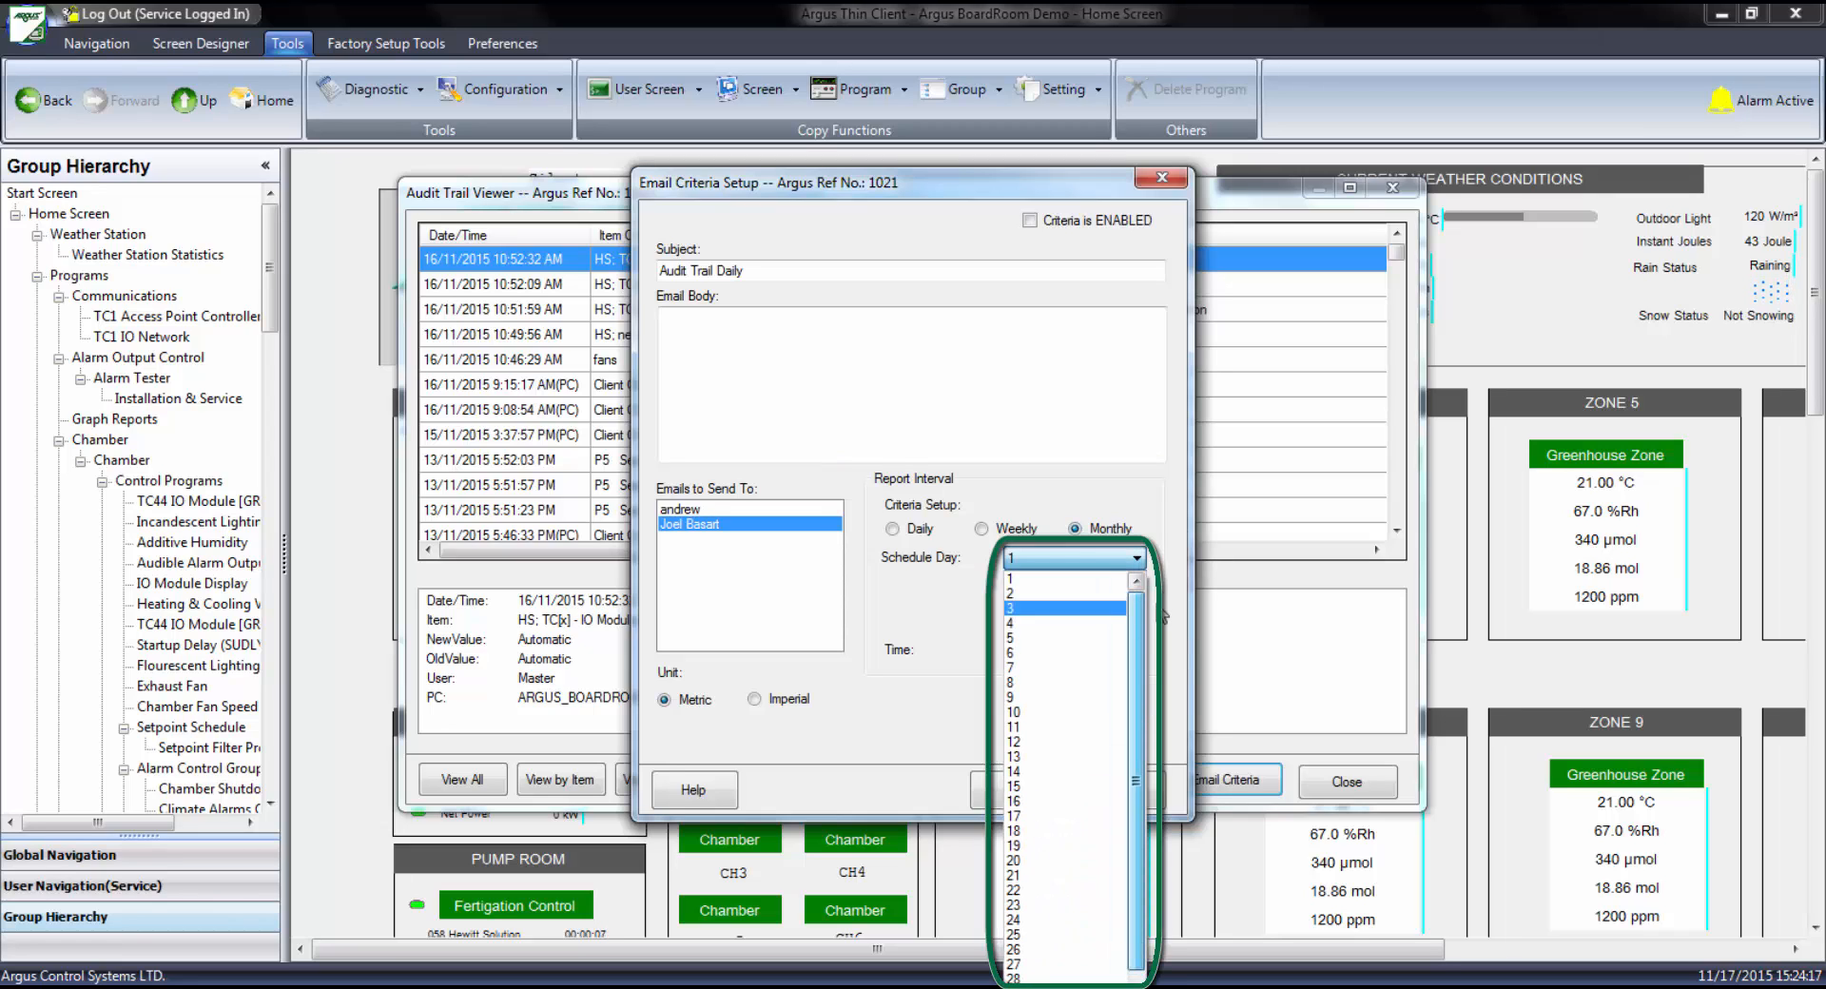
{"action": "left_click", "coordinate": [1101, 563]}
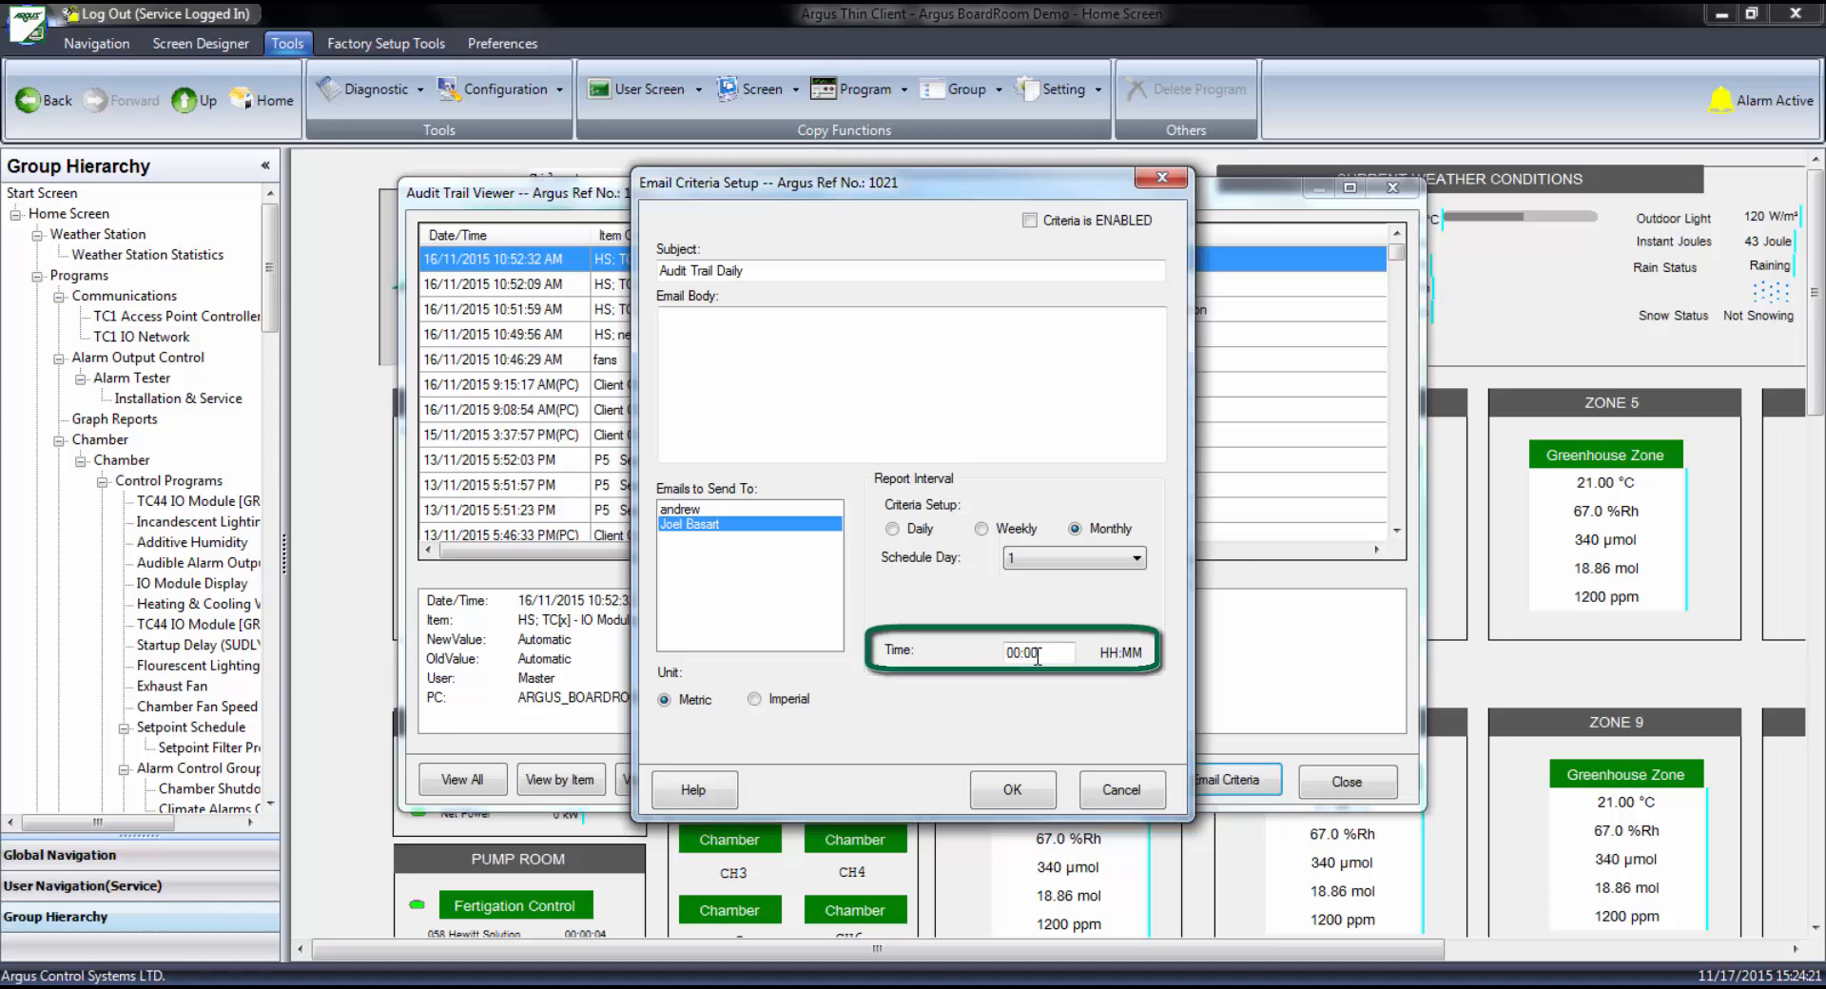
{"action": "left_click", "coordinate": [779, 703]}
{"action": "left_click", "coordinate": [704, 704]}
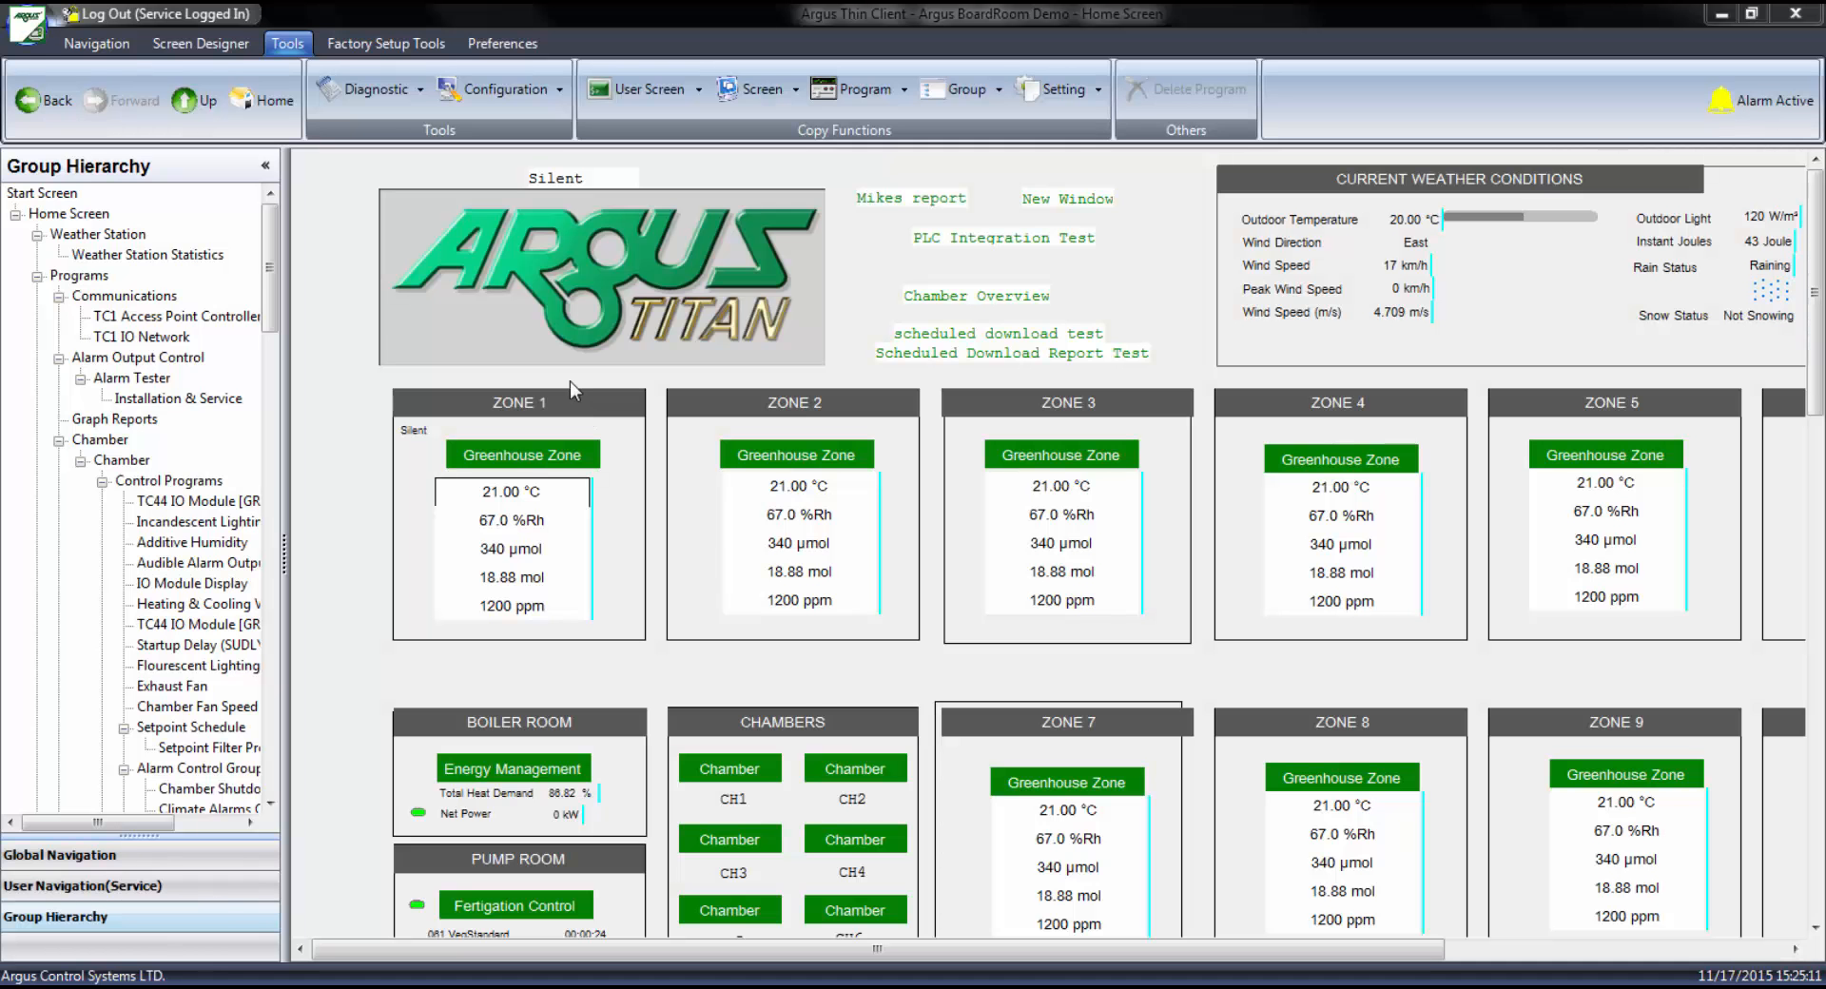
Open the email criteria setup for the alarm status log
{"action": "left_click", "coordinate": [384, 99]}
{"action": "left_click", "coordinate": [390, 157]}
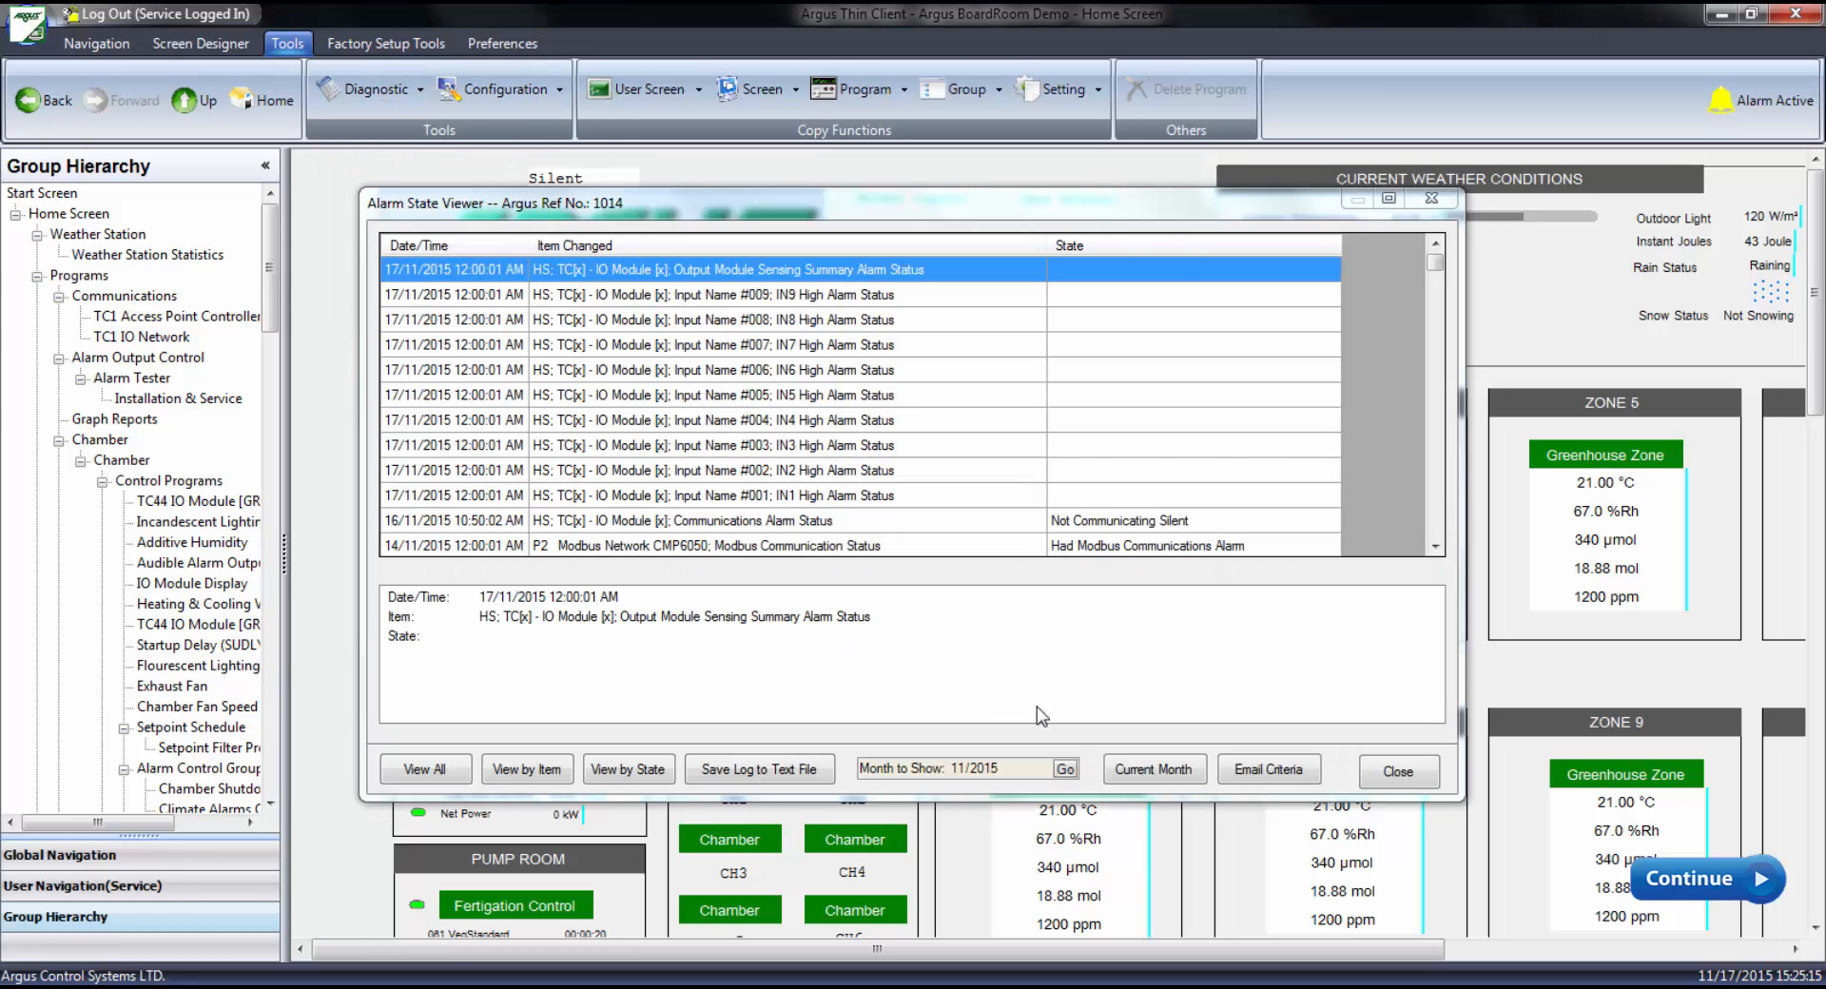
{"action": "left_click", "coordinate": [1253, 772]}
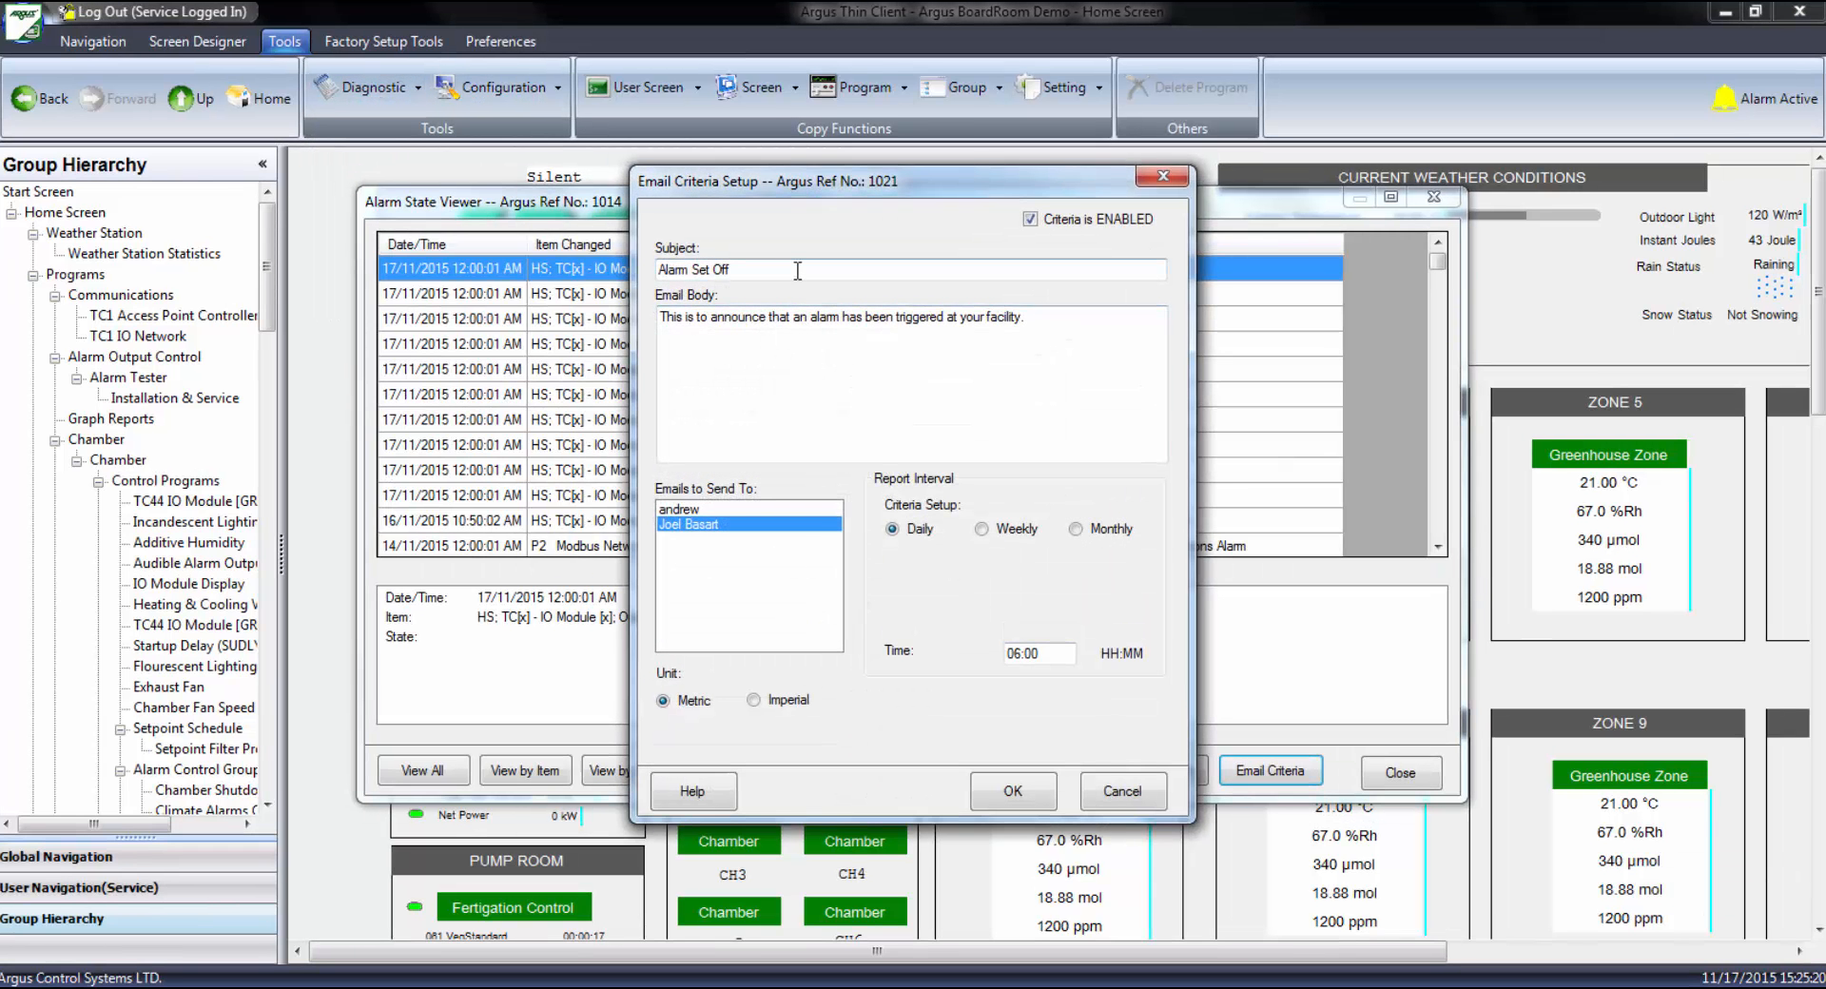
Review the alarm email's subject, body and recipients, and set its report interval to Weekly
{"action": "left_click", "coordinate": [797, 271]}
{"action": "left_click", "coordinate": [802, 318]}
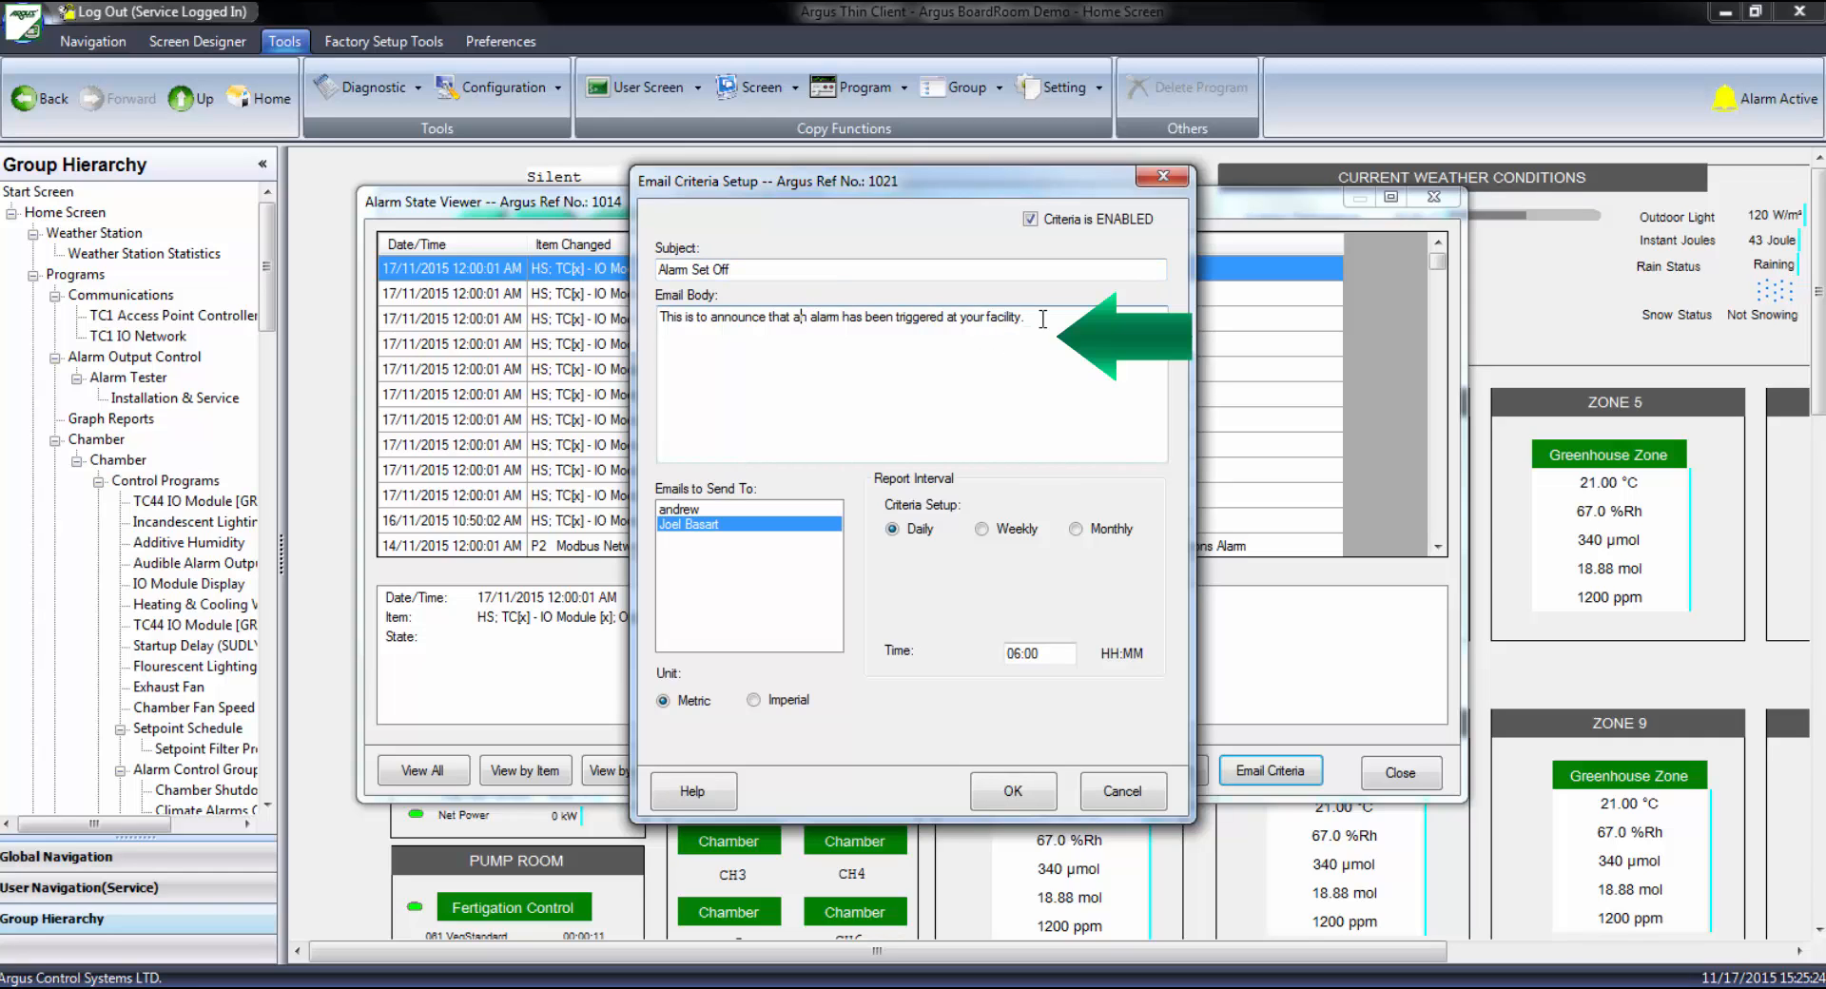
{"action": "left_click", "coordinate": [694, 512], "text": "ctrl"}
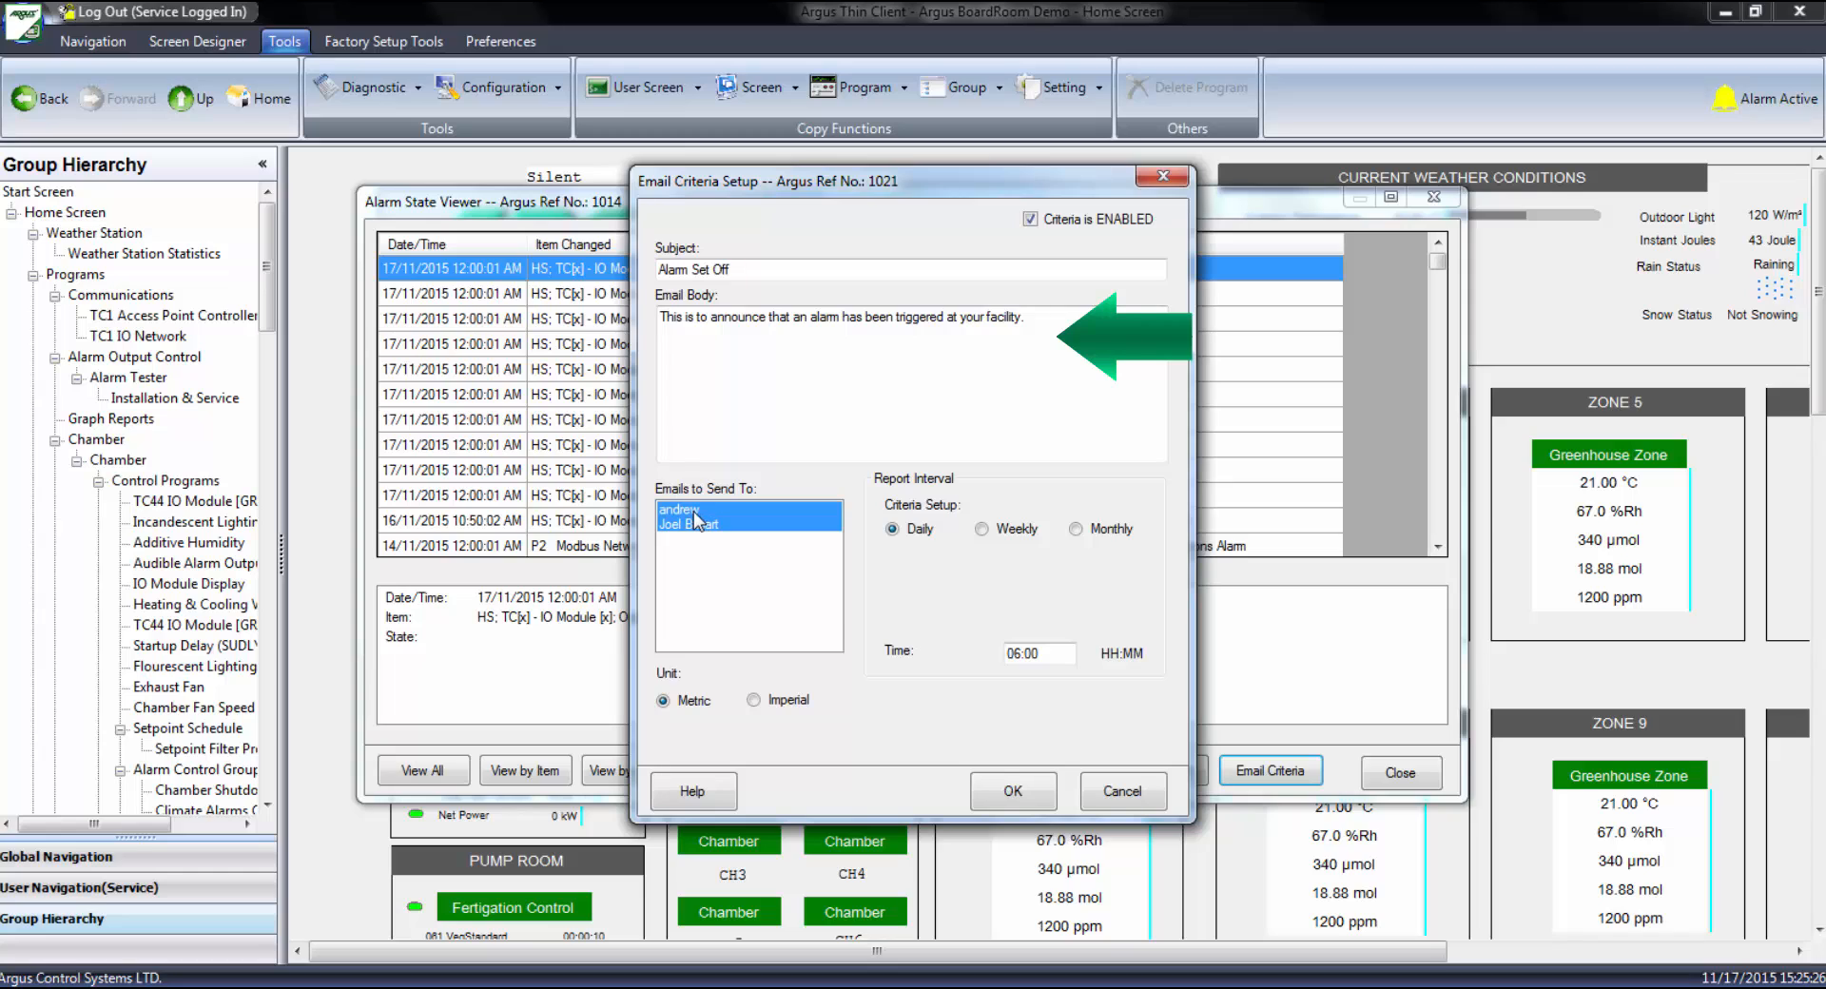
{"action": "left_click", "coordinate": [693, 510], "text": "ctrl"}
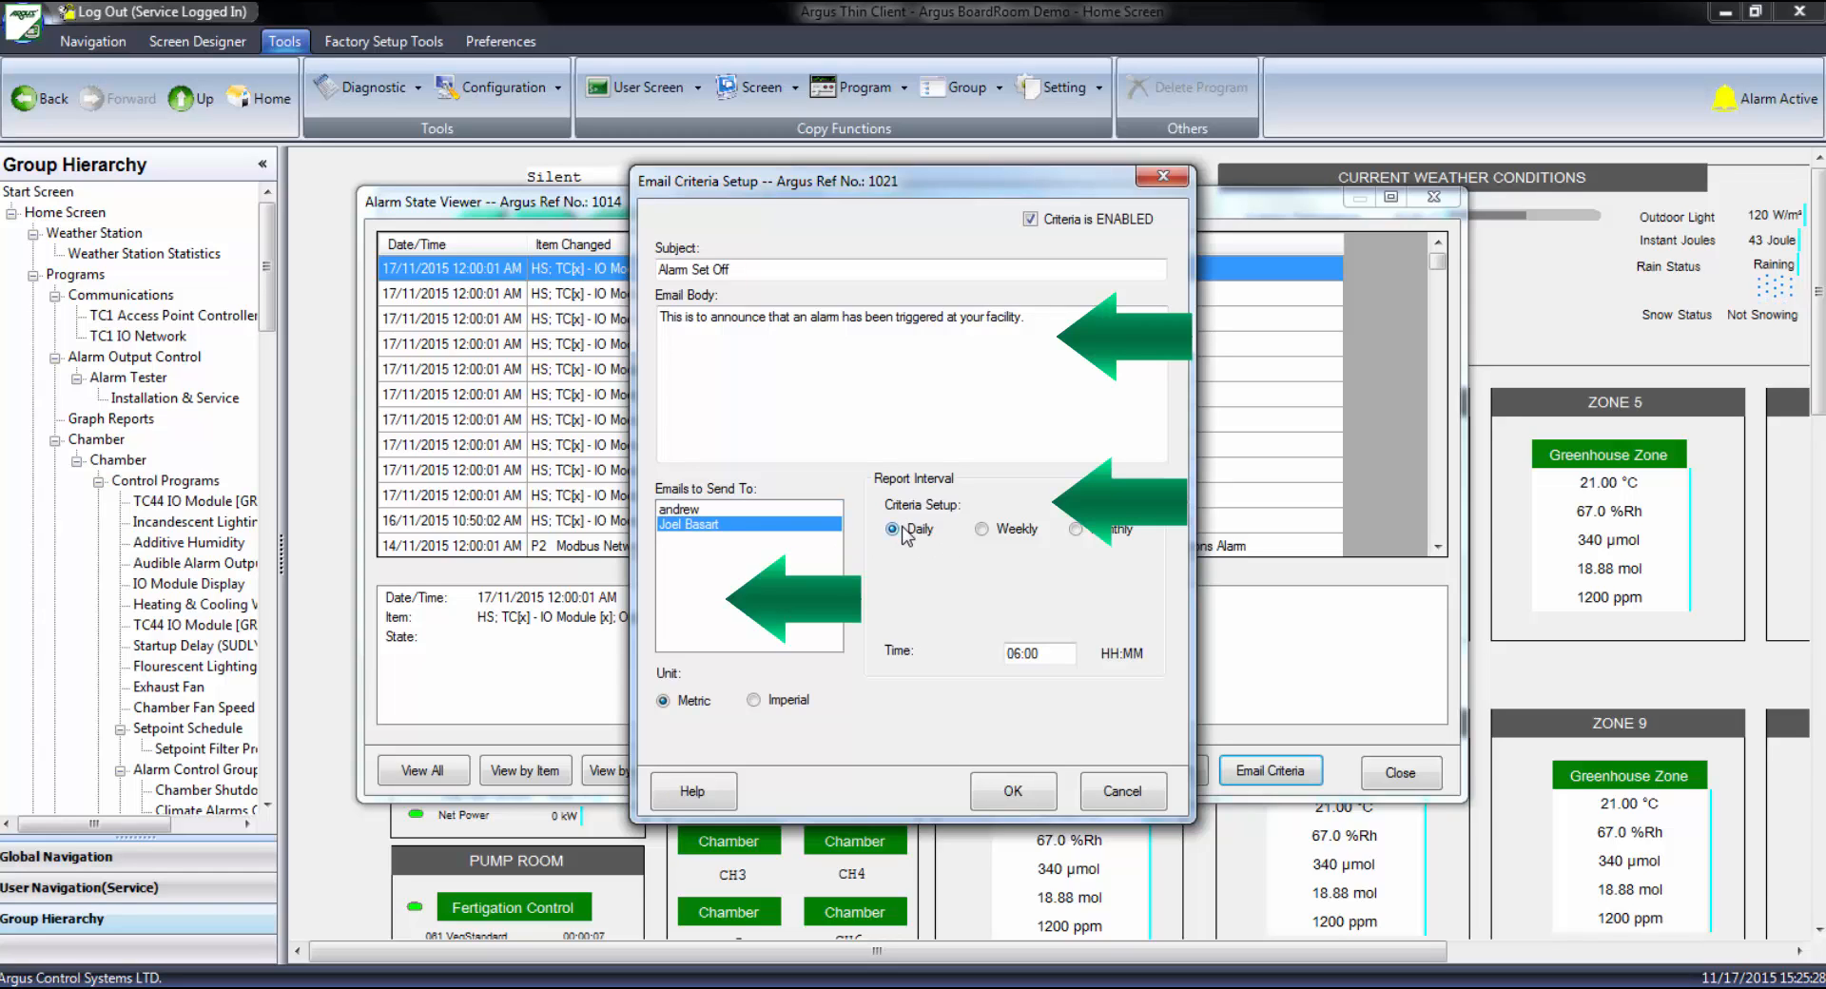
{"action": "left_click", "coordinate": [980, 530]}
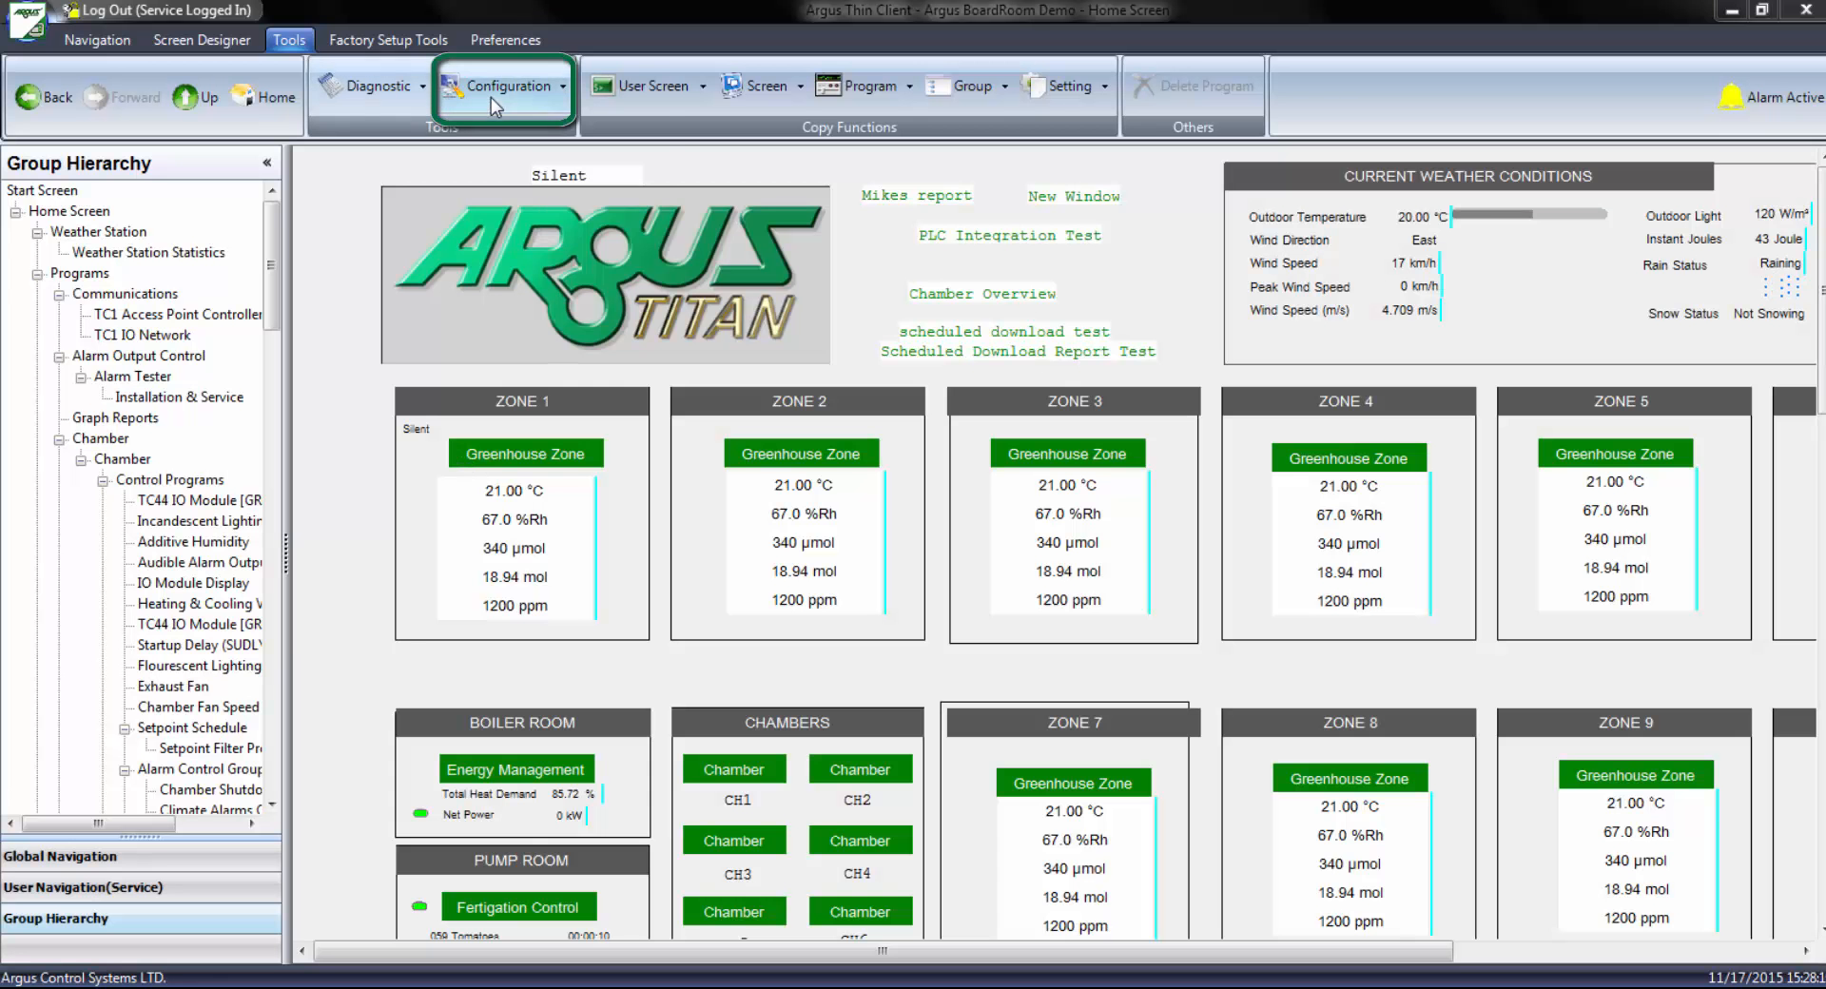
Open the list of elements with email-out enabled and check the Audit Trail, Red Alarm Bell and Alarm Log email setups
{"action": "left_click", "coordinate": [490, 93]}
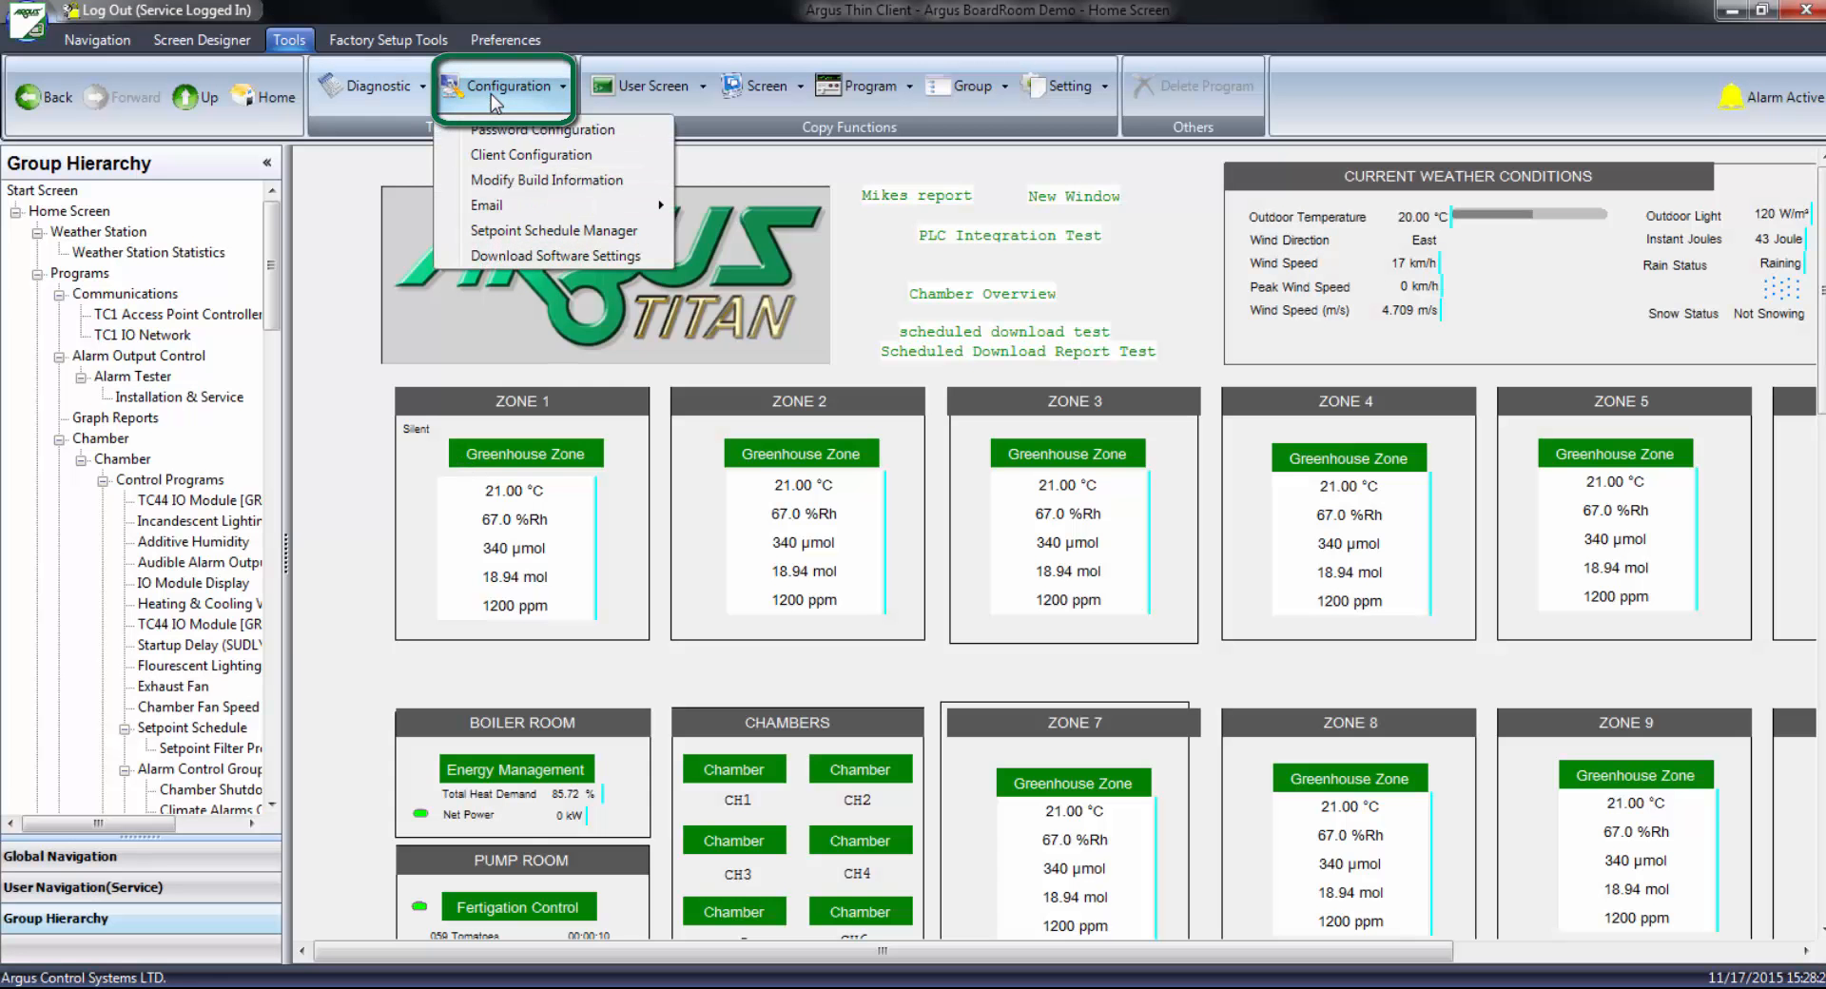
{"action": "mouse_move", "coordinate": [571, 205]}
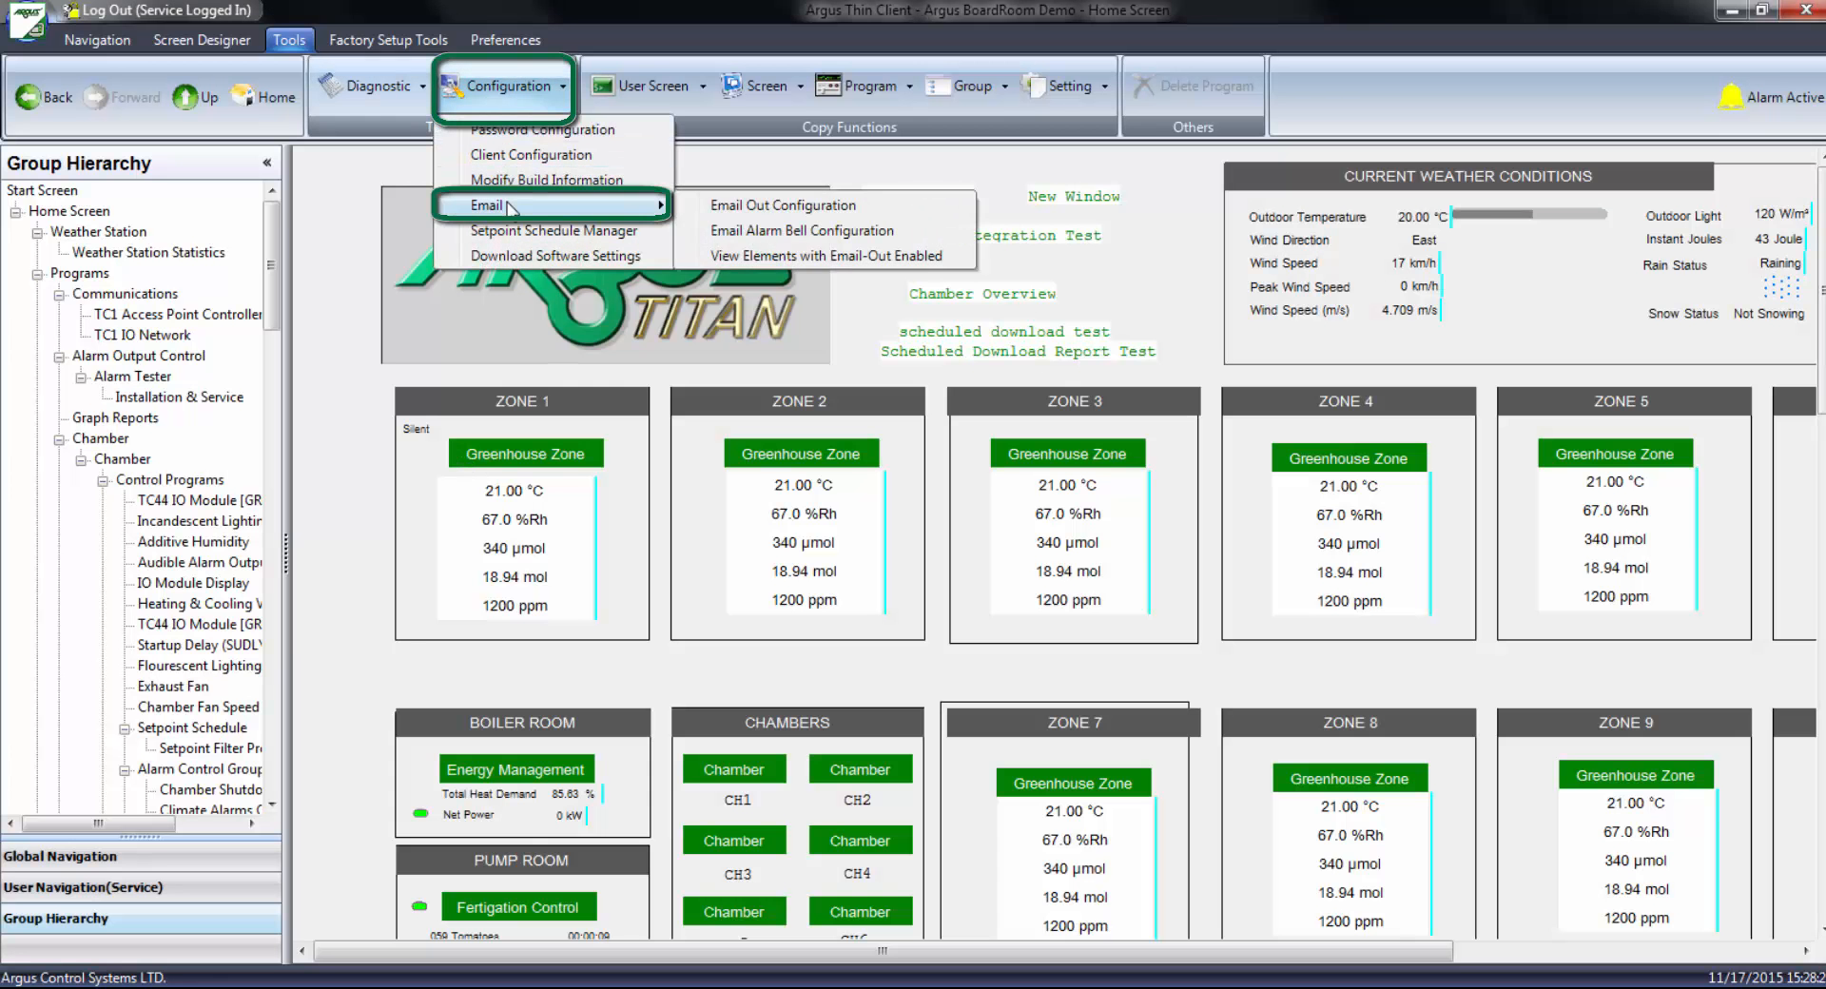
{"action": "left_click", "coordinate": [803, 257]}
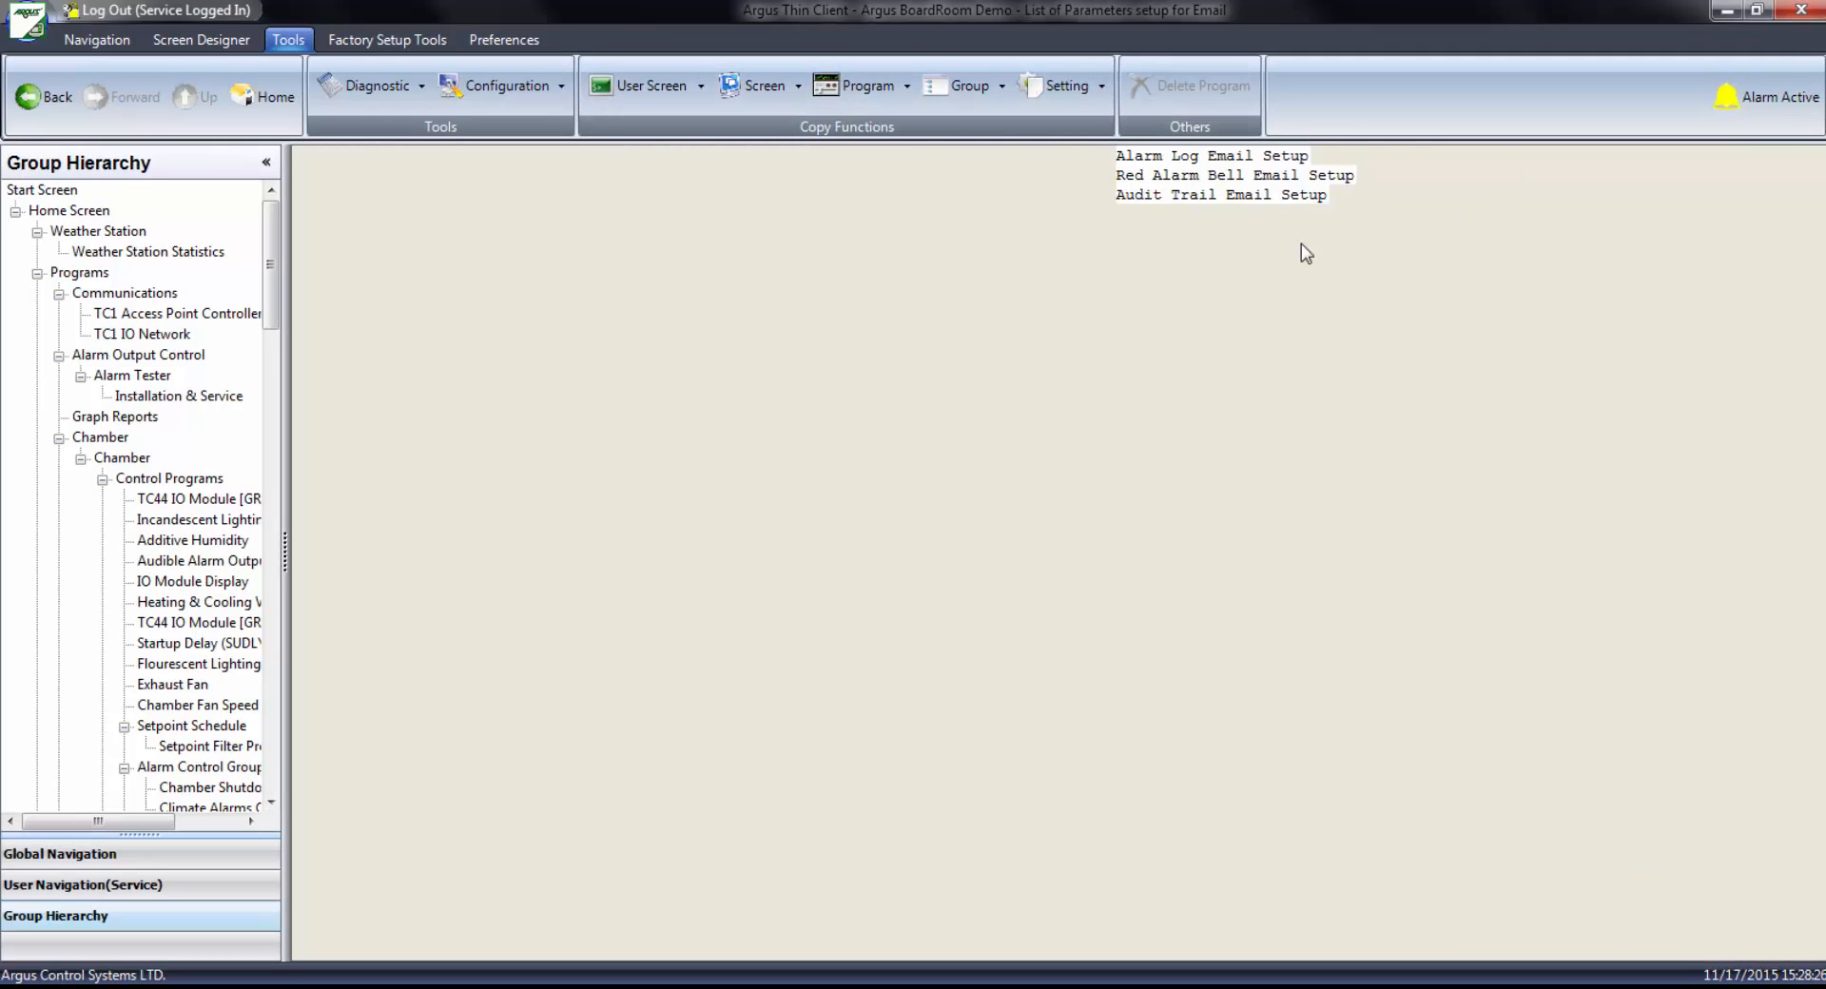
{"action": "left_click", "coordinate": [1217, 192]}
{"action": "left_click", "coordinate": [1216, 175]}
{"action": "left_click", "coordinate": [1214, 157]}
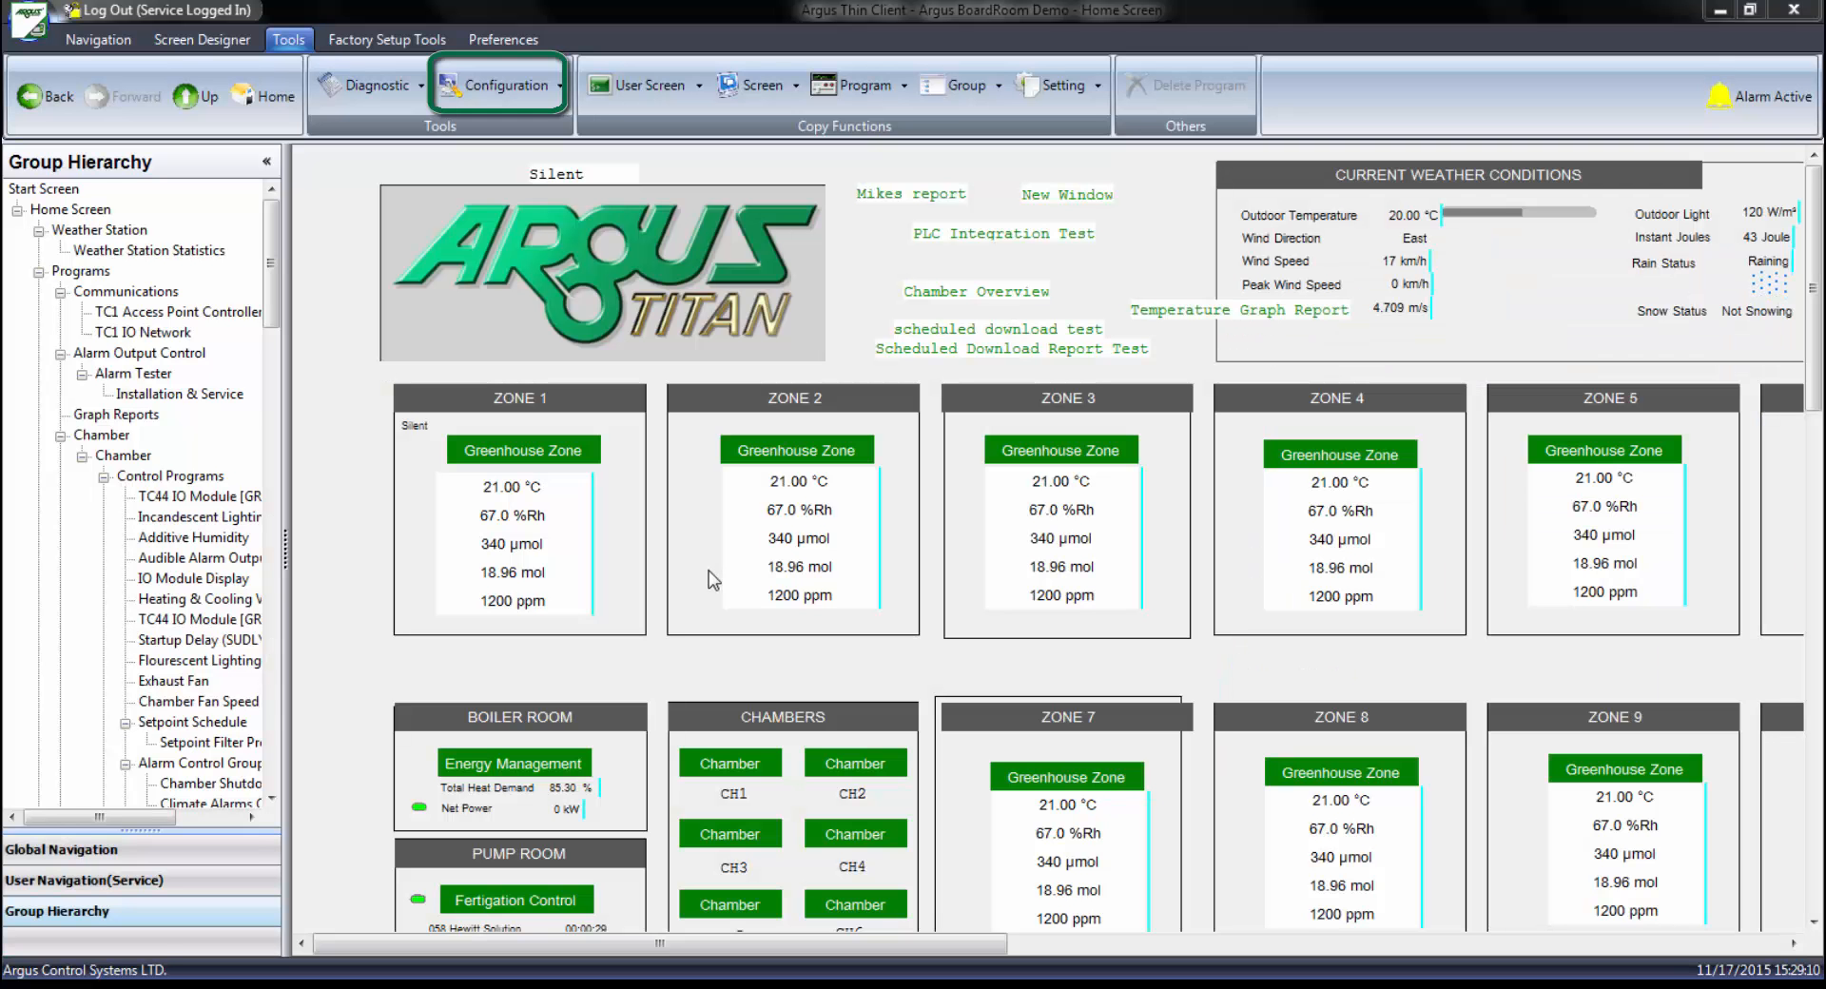
Open the alarm bell email configuration and assign Chamber Overview as the window to send for the Green Bell (No Alarm) criteria
{"action": "left_click", "coordinate": [490, 88]}
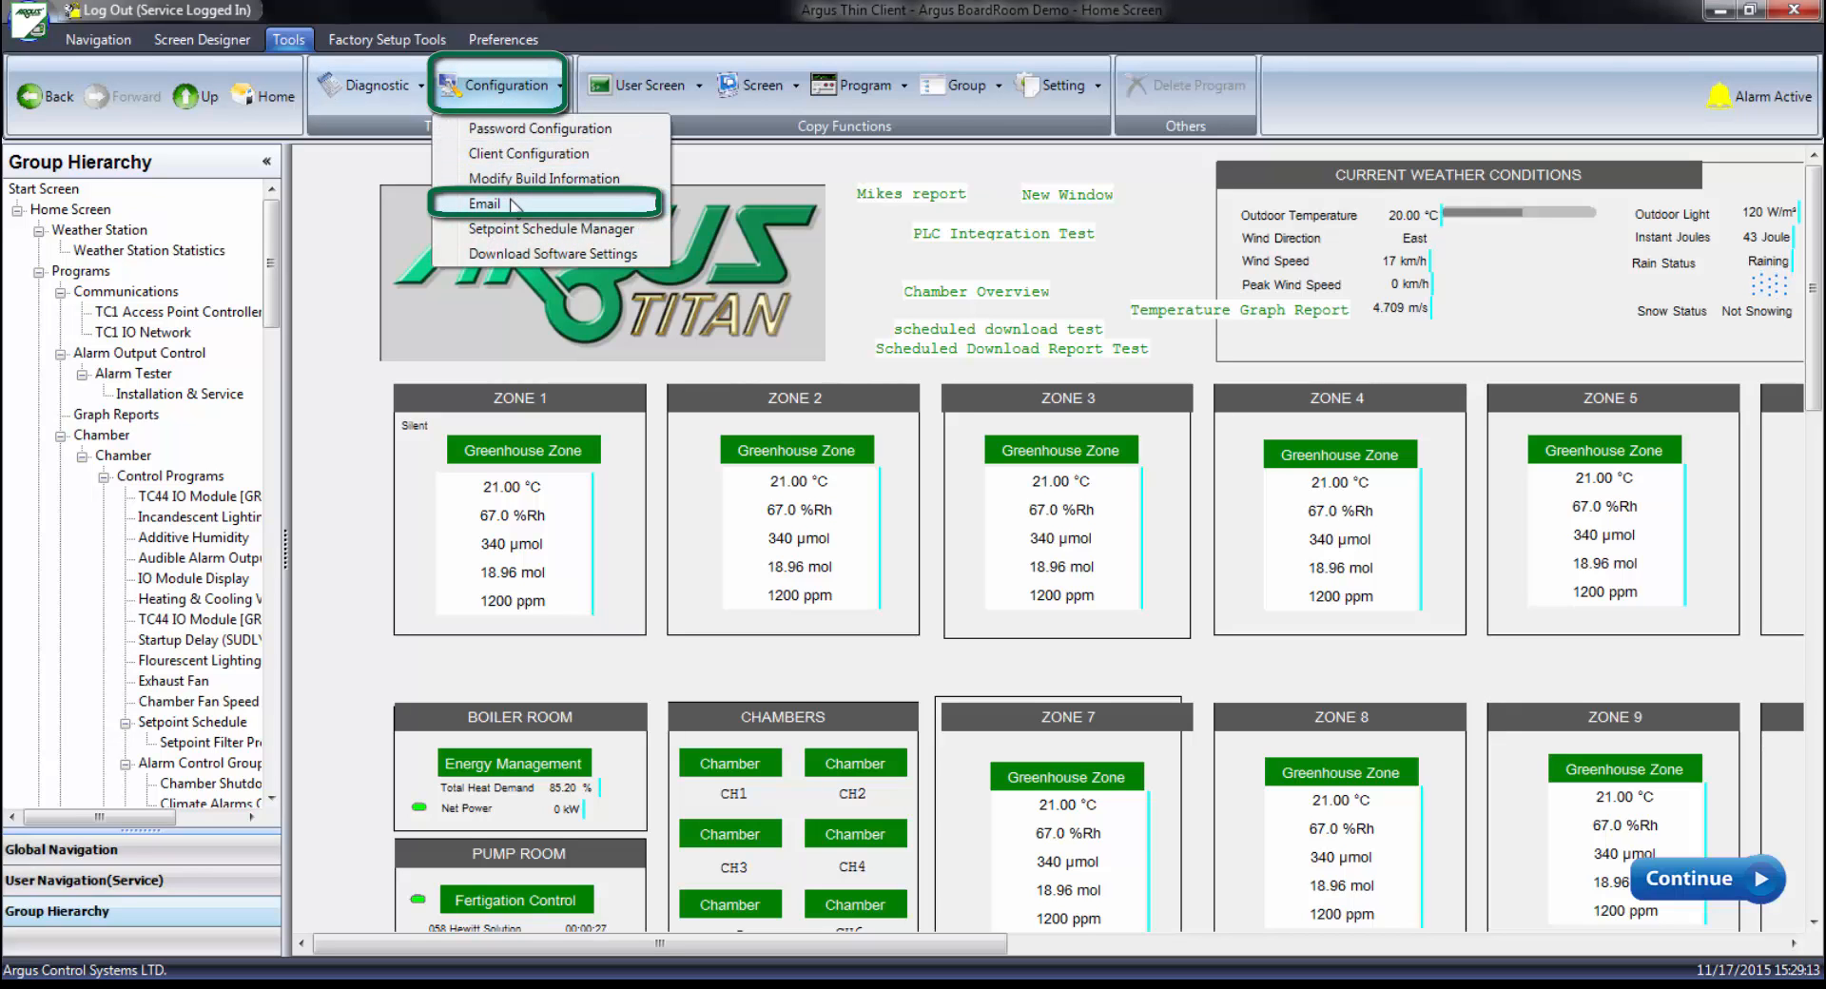
{"action": "mouse_move", "coordinate": [515, 204]}
{"action": "left_click", "coordinate": [808, 226]}
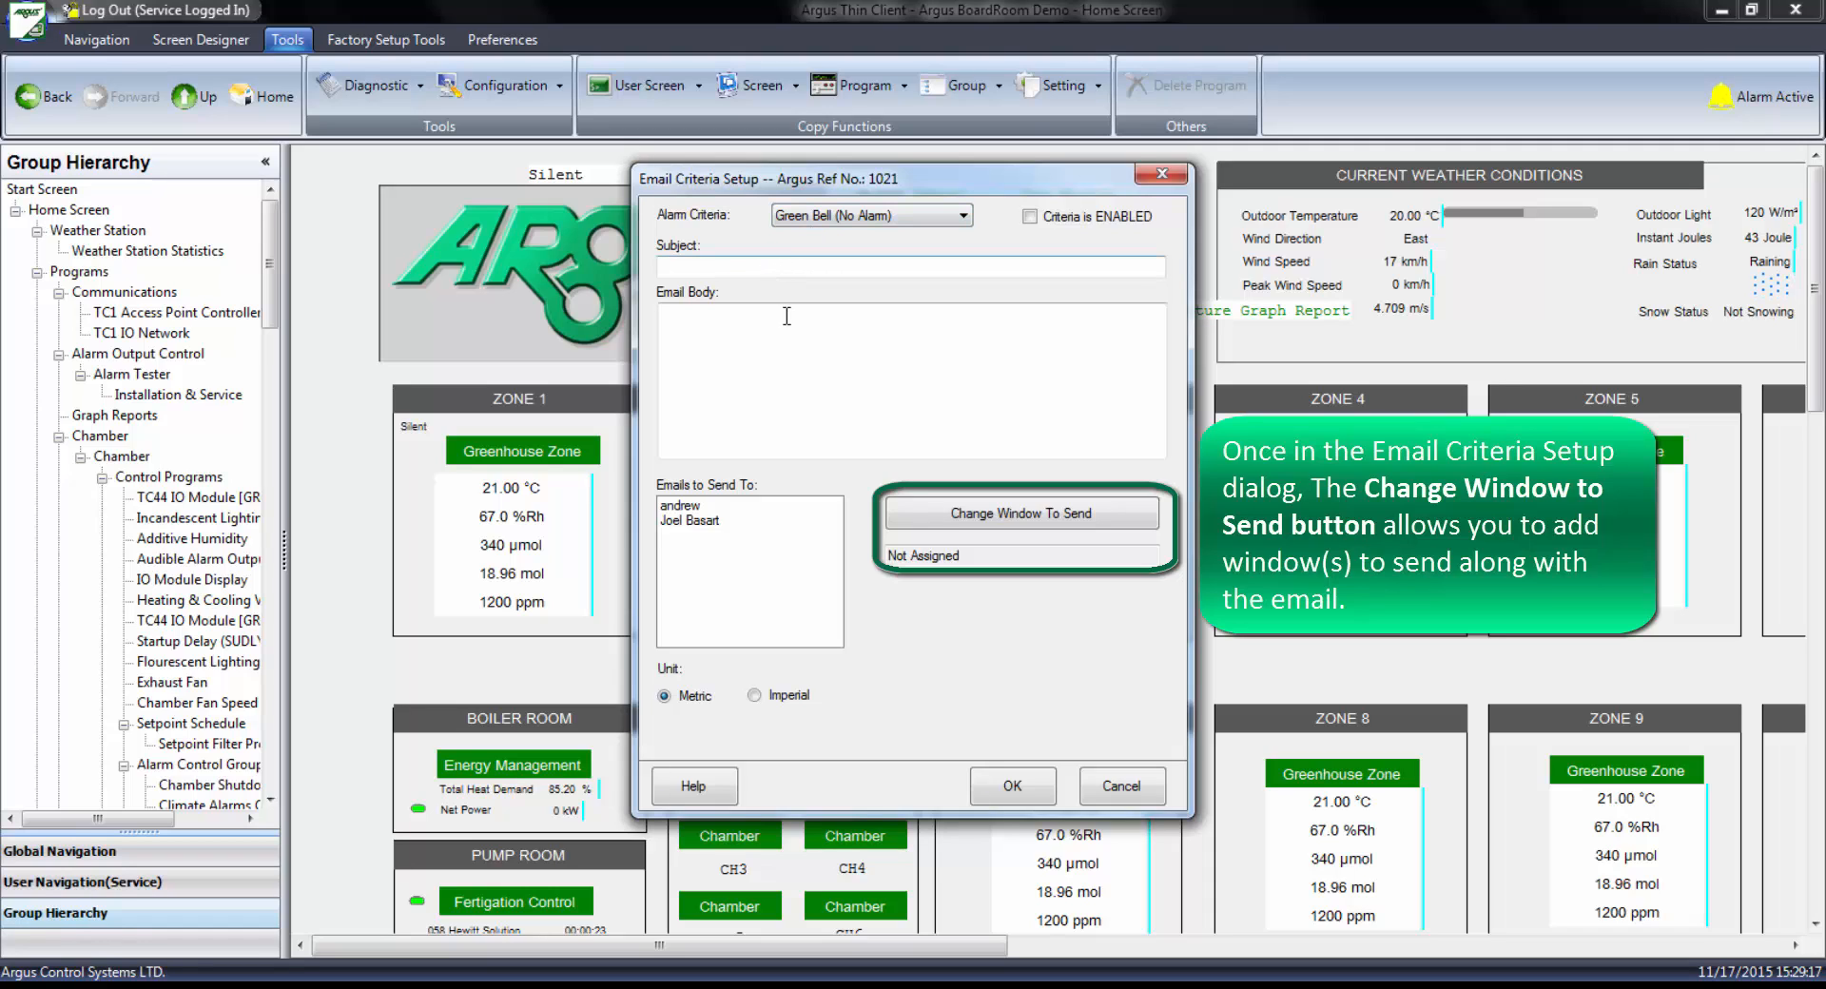
{"action": "left_click", "coordinate": [950, 512]}
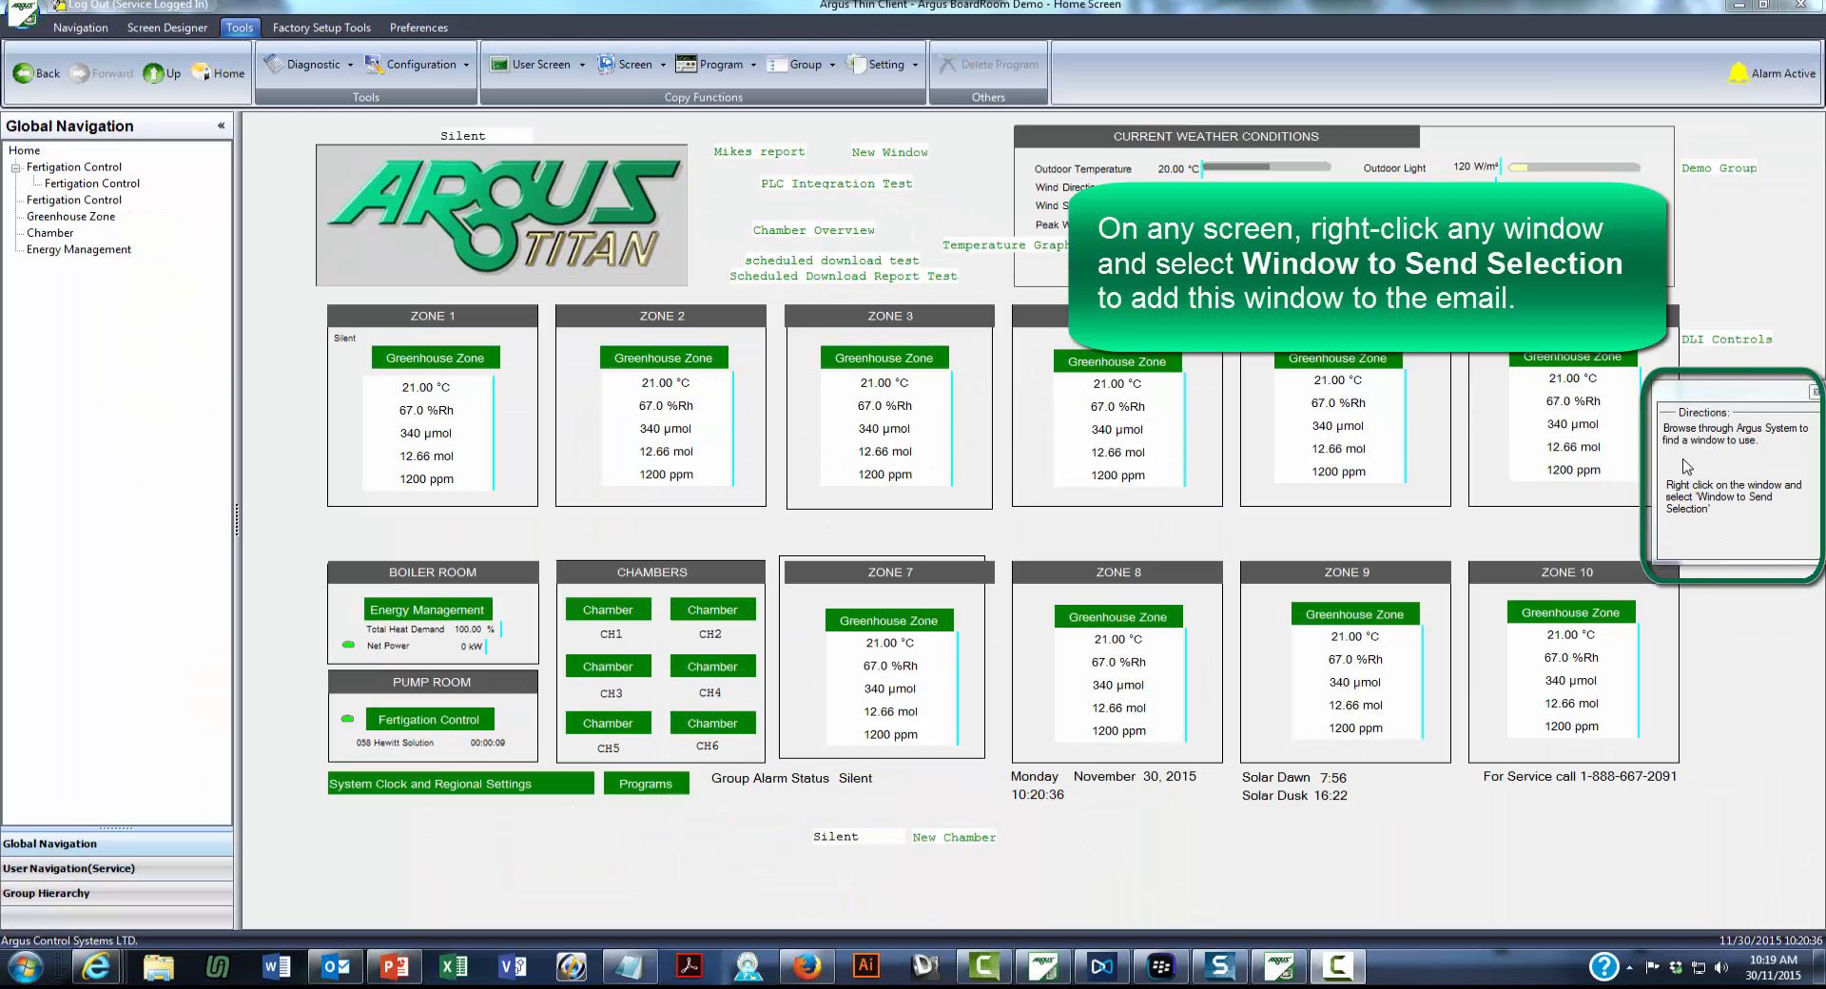
{"action": "right_click", "coordinate": [826, 230]}
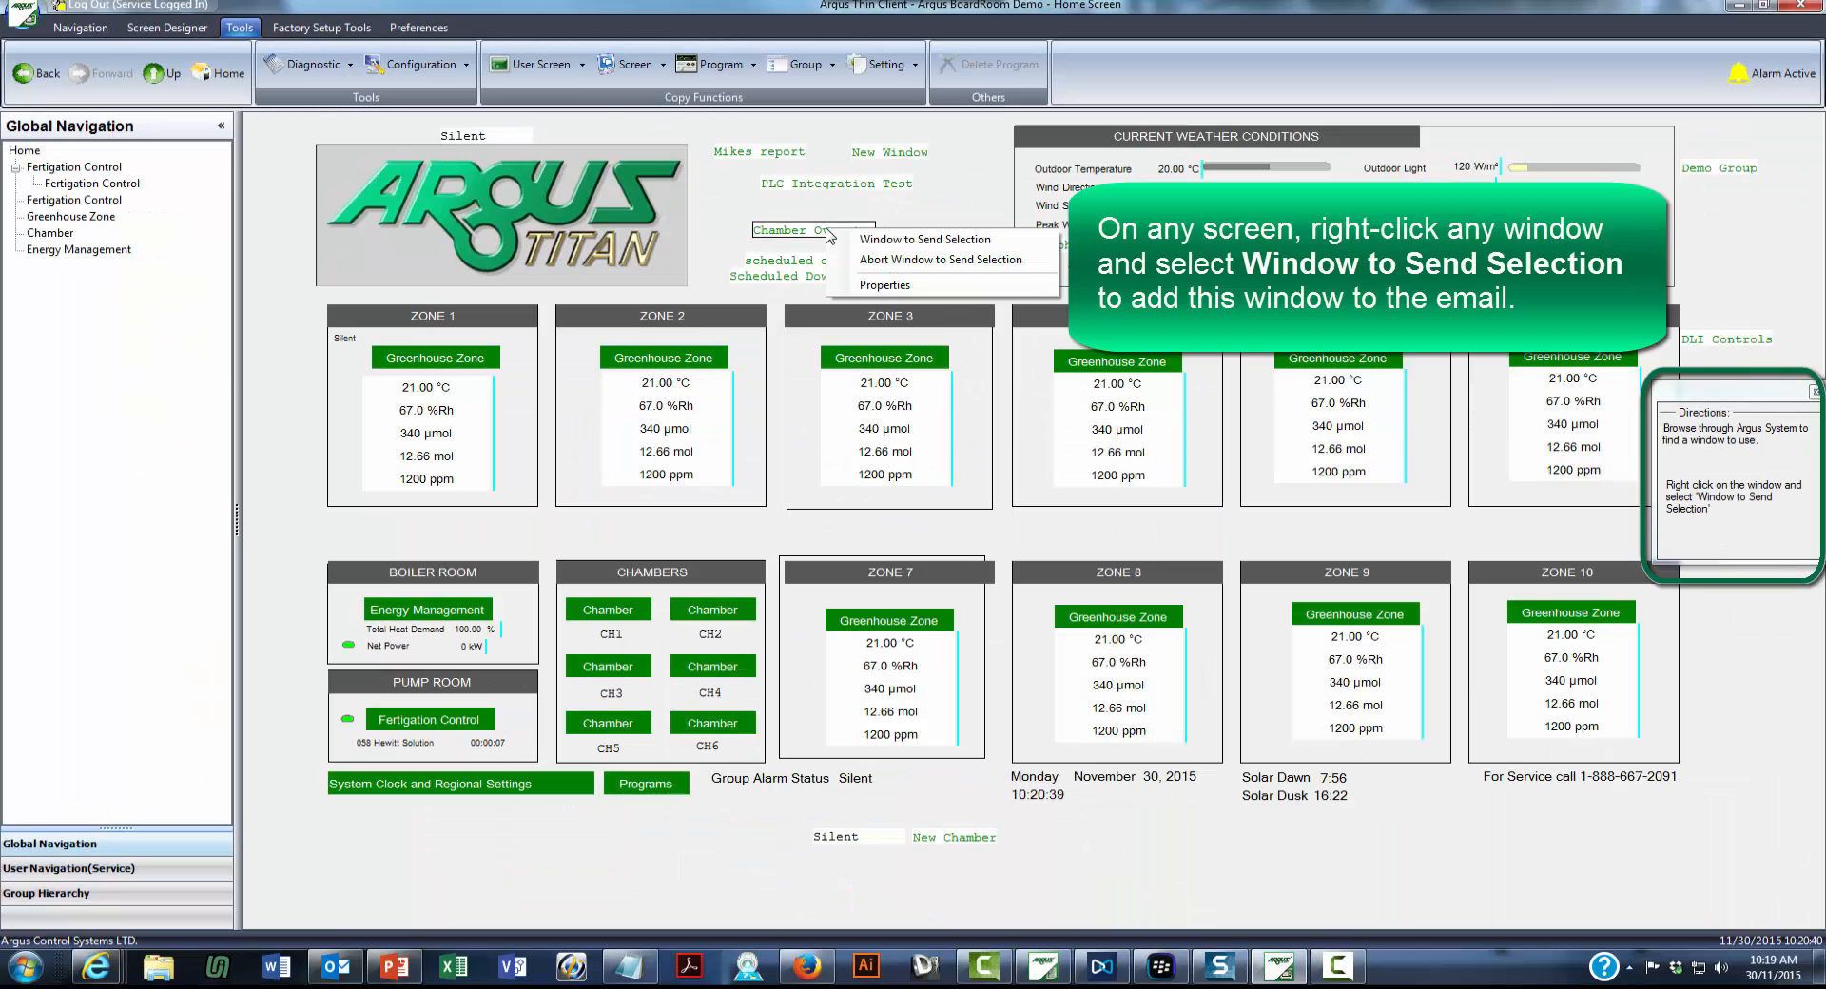
{"action": "left_click", "coordinate": [880, 241]}
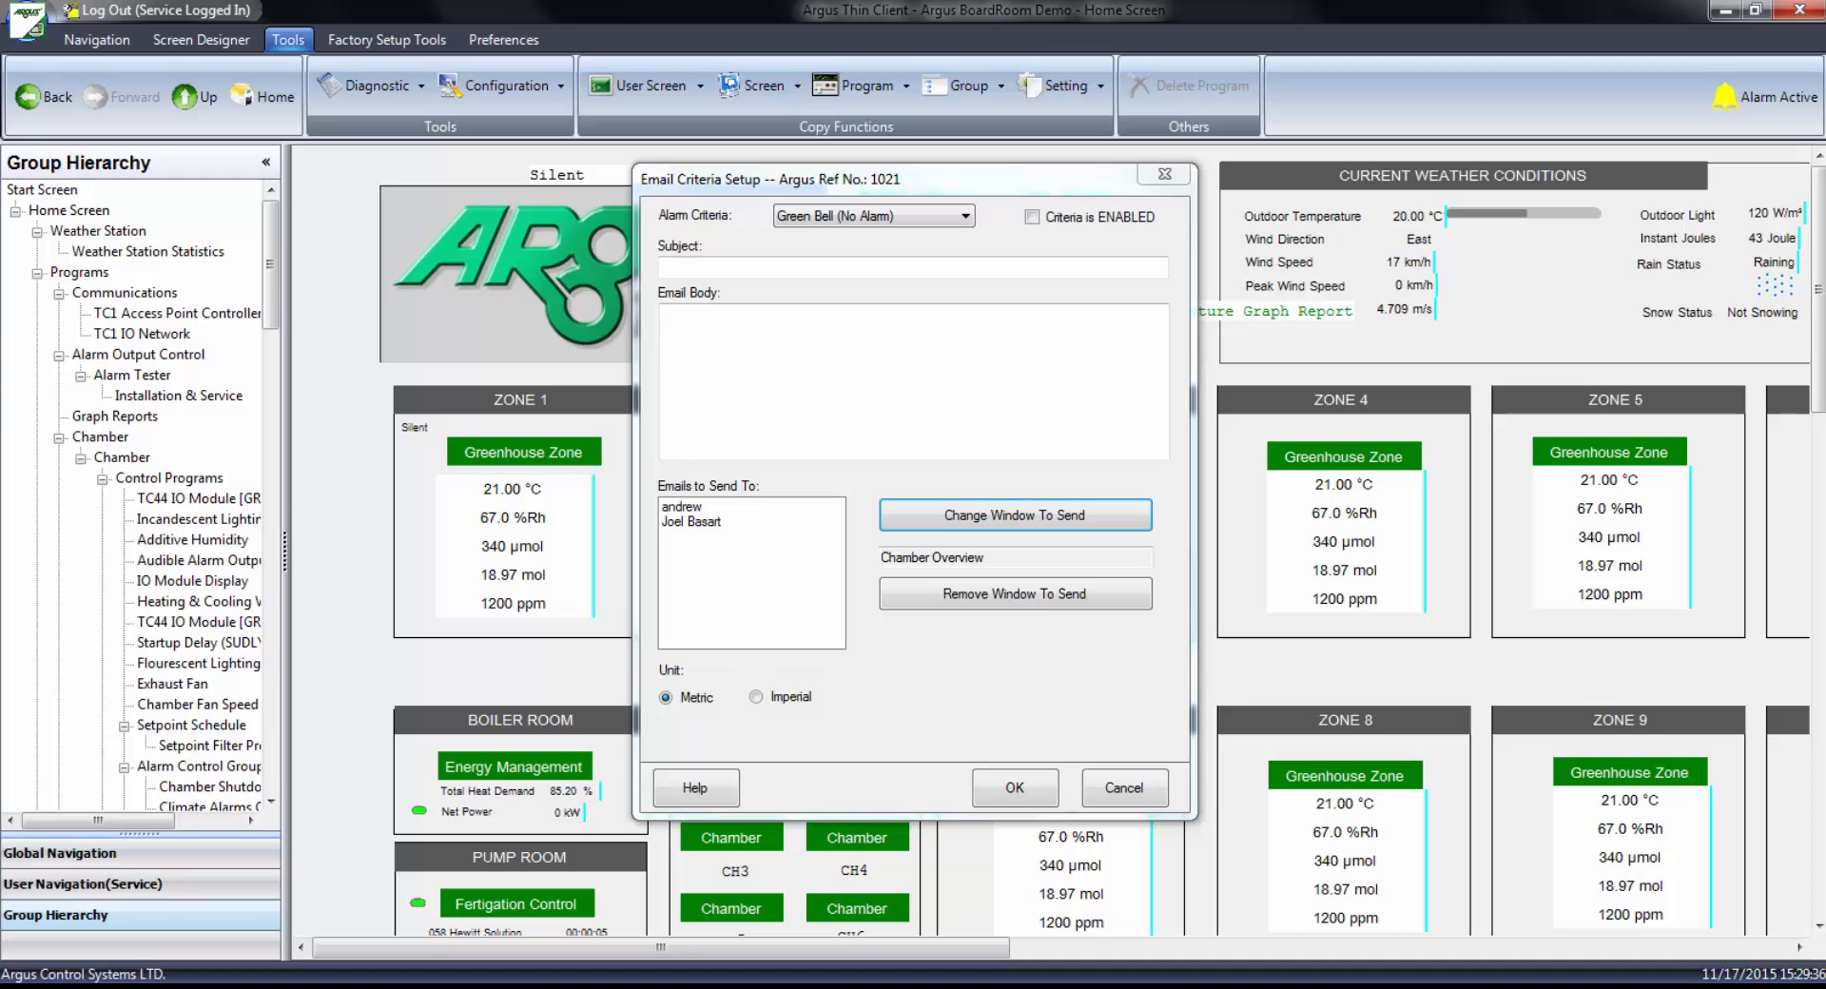
Remove the Chamber Overview window from the Green Bell email and acknowledge the warning
{"action": "left_click", "coordinate": [1014, 593]}
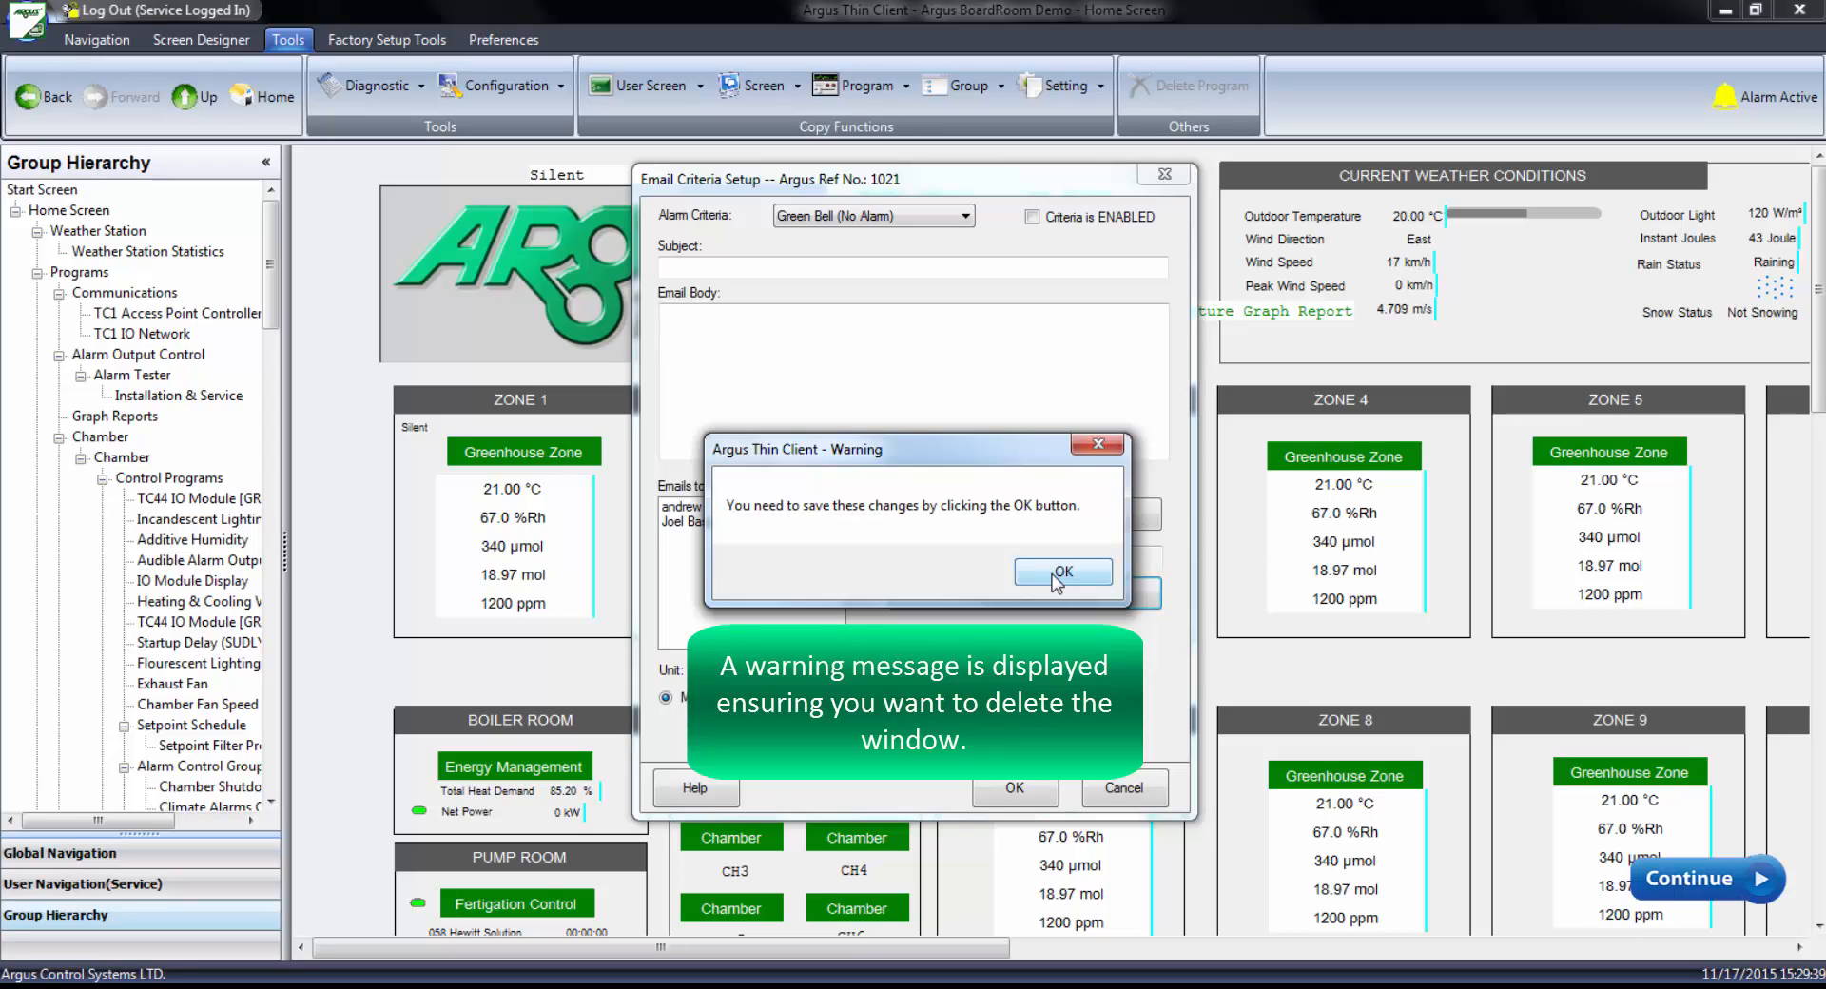
{"action": "left_click", "coordinate": [1056, 574]}
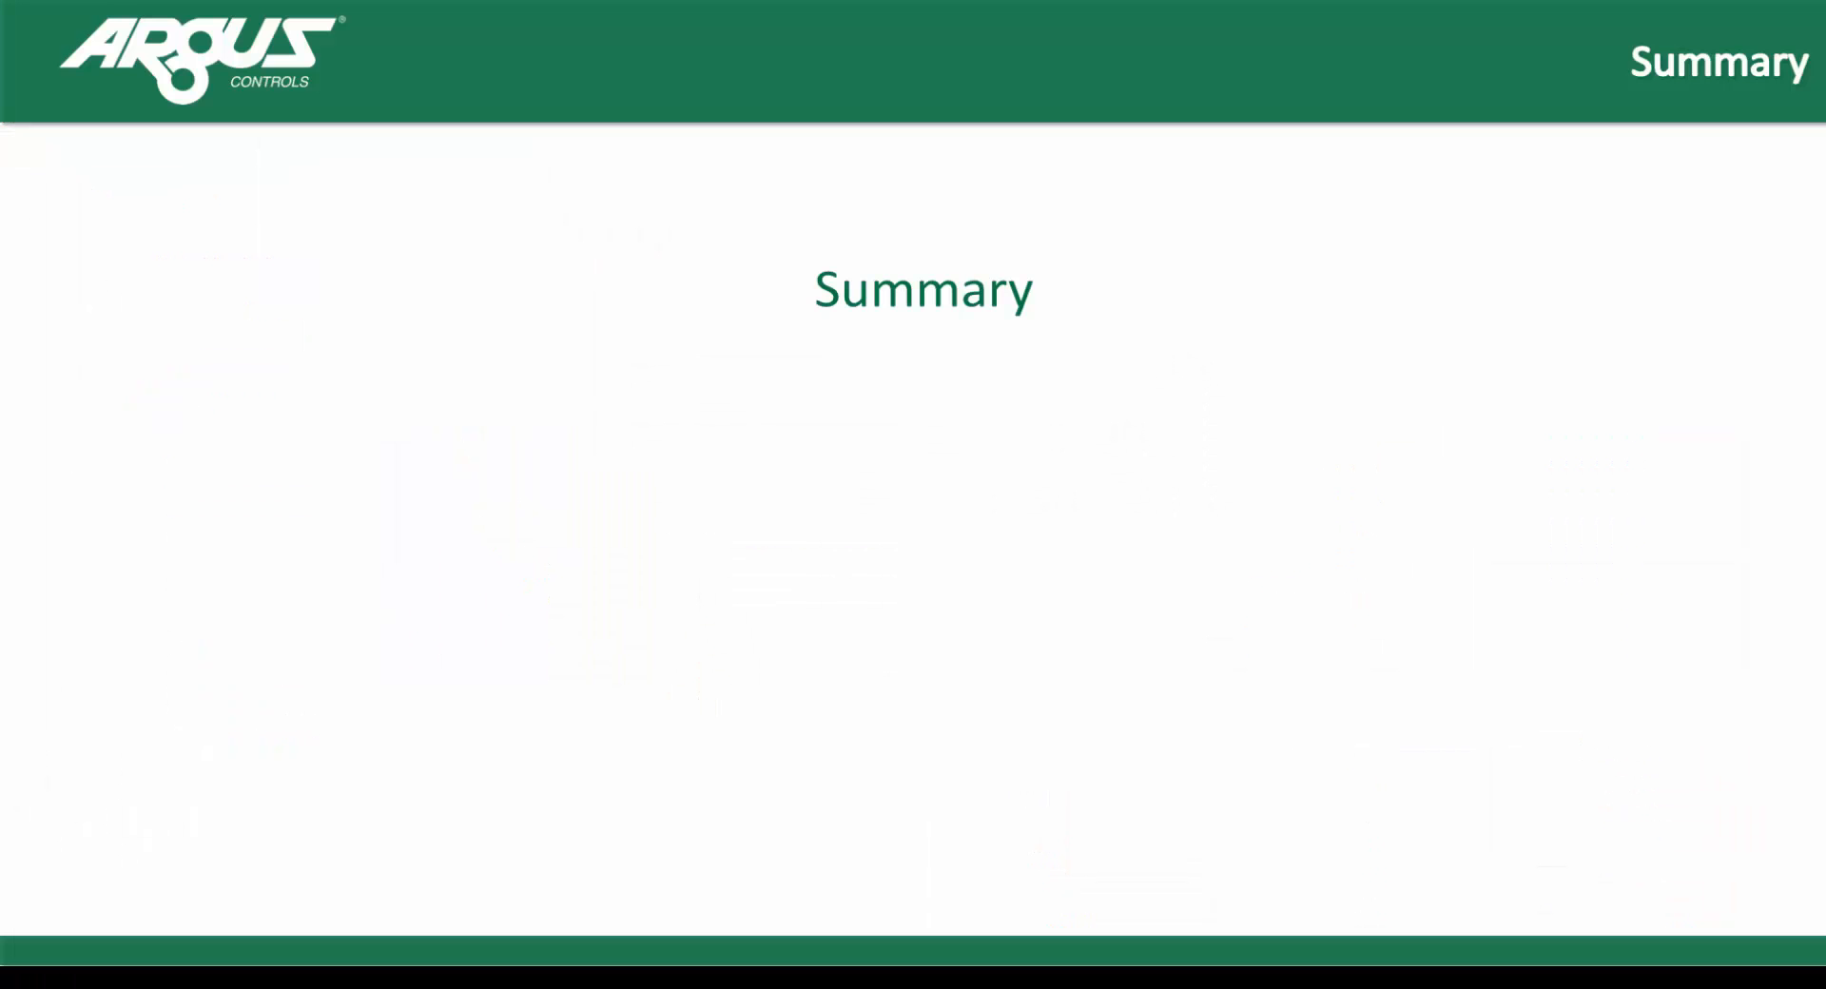